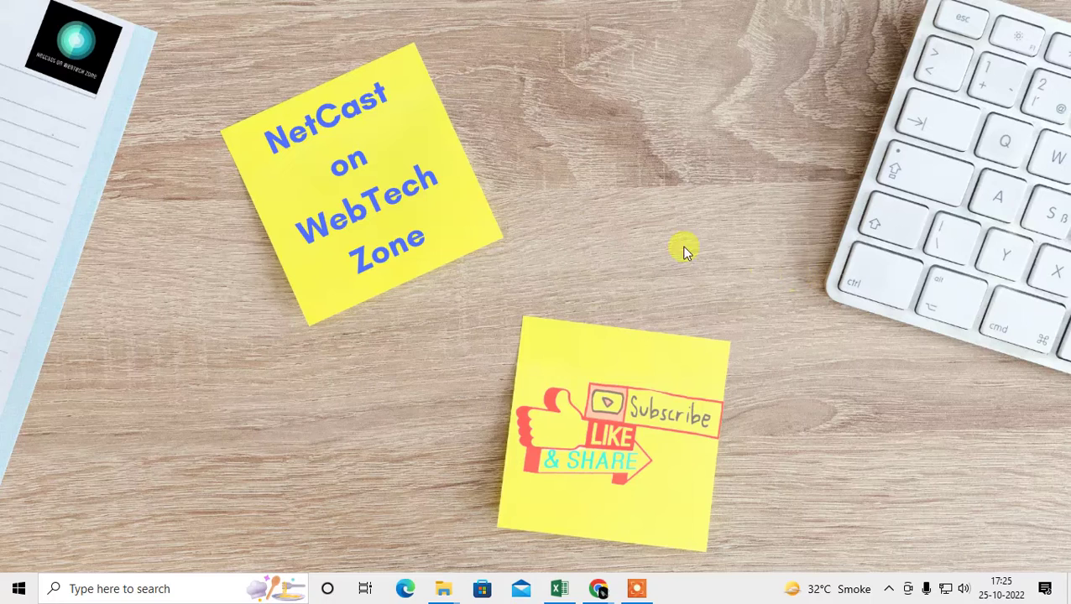
Restore the Chrome window showing Google from the taskbar previews
{"action": "mouse_move", "coordinate": [604, 593]}
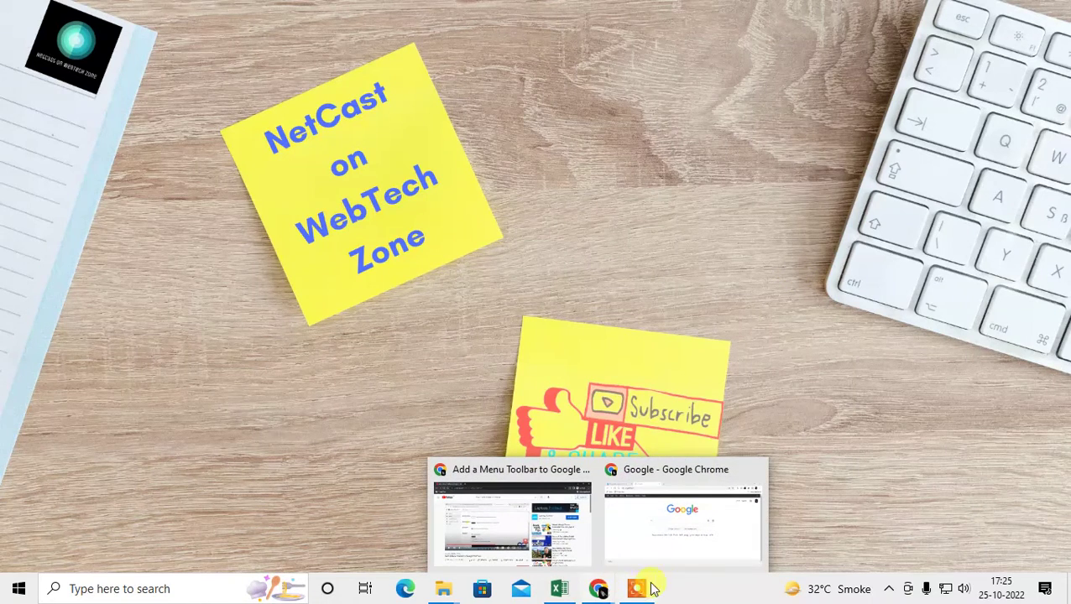
{"action": "left_click", "coordinate": [663, 538]}
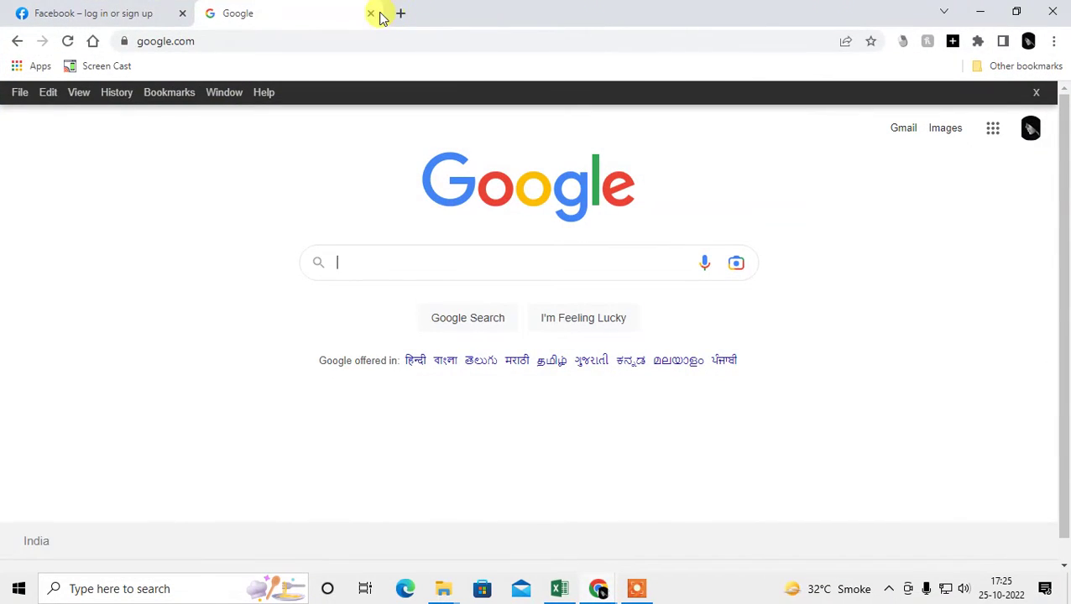
Browse the added menu bar's Edit, Bookmarks and View menus, then open a new tab
{"action": "left_click", "coordinate": [57, 94]}
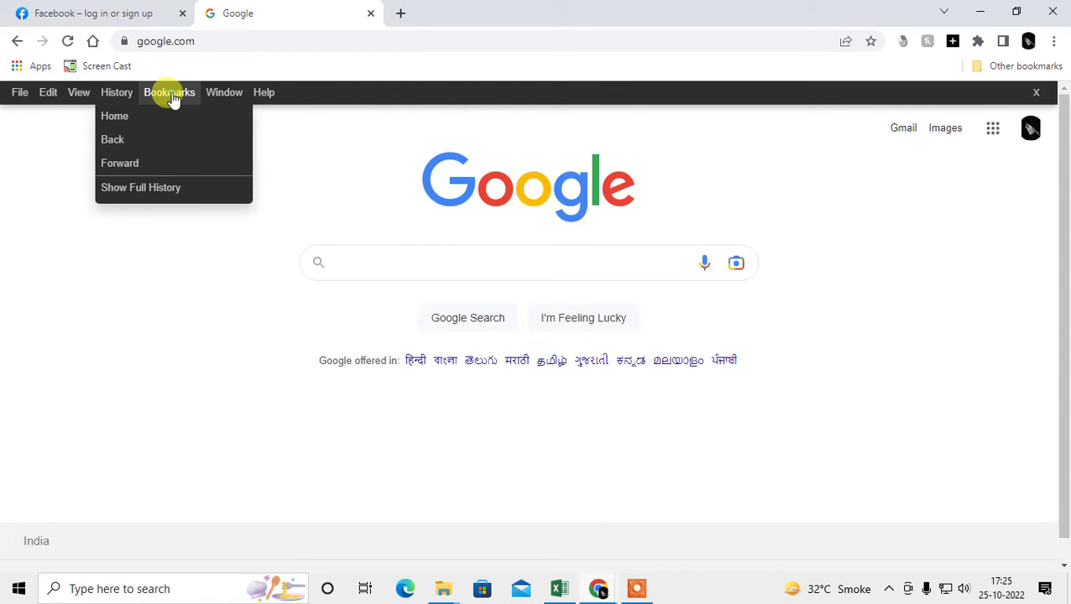
{"action": "mouse_move", "coordinate": [61, 97]}
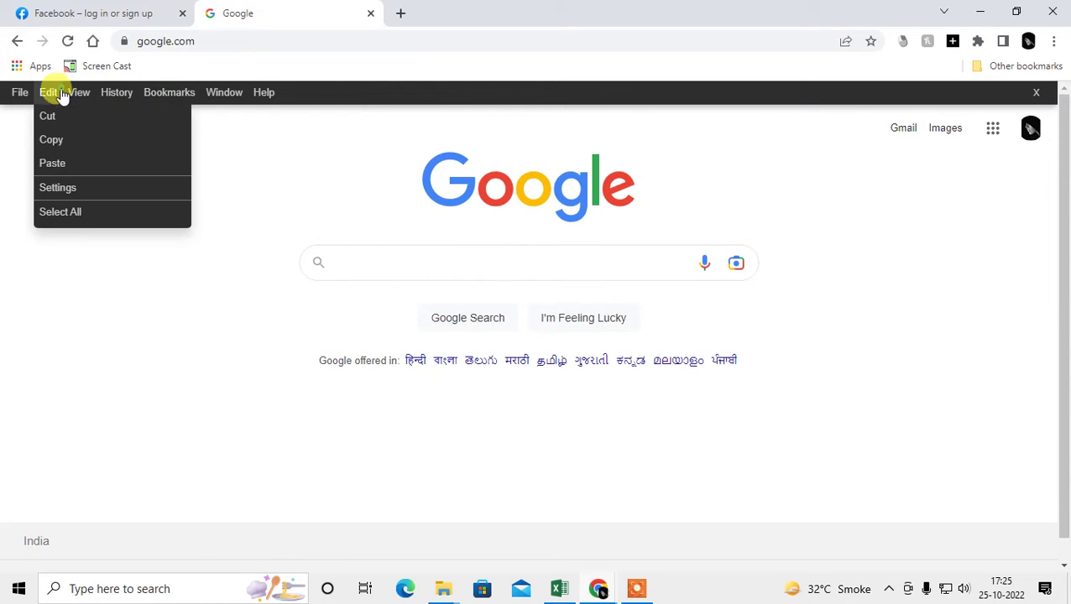
{"action": "left_click", "coordinate": [401, 13]}
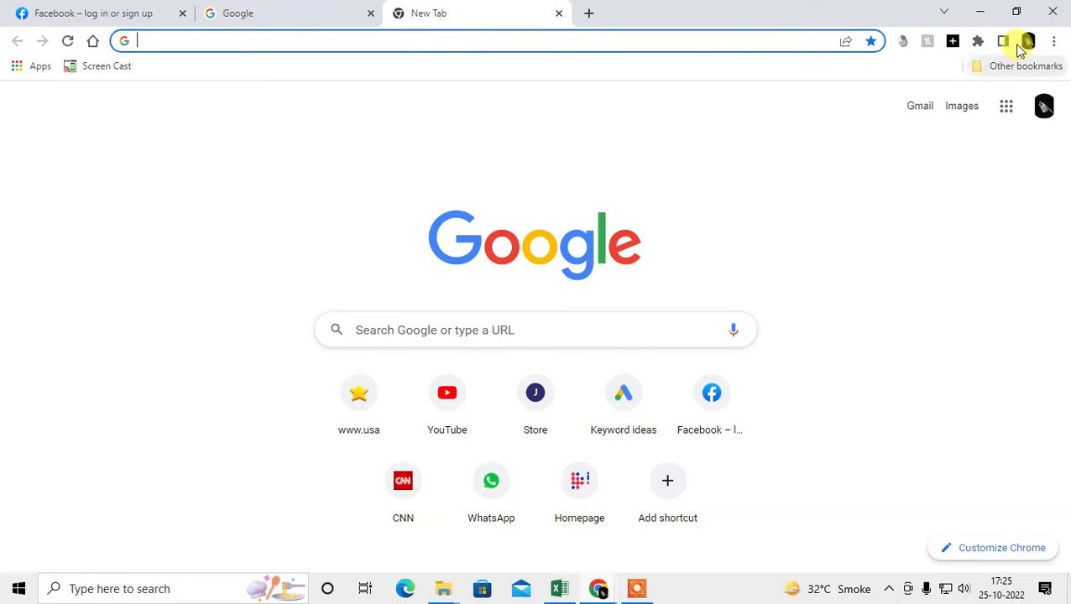
Unpin PayPal Honey from the Extensions list, pin it back, and dismiss the list
{"action": "left_click", "coordinate": [977, 41]}
{"action": "left_click", "coordinate": [664, 178]}
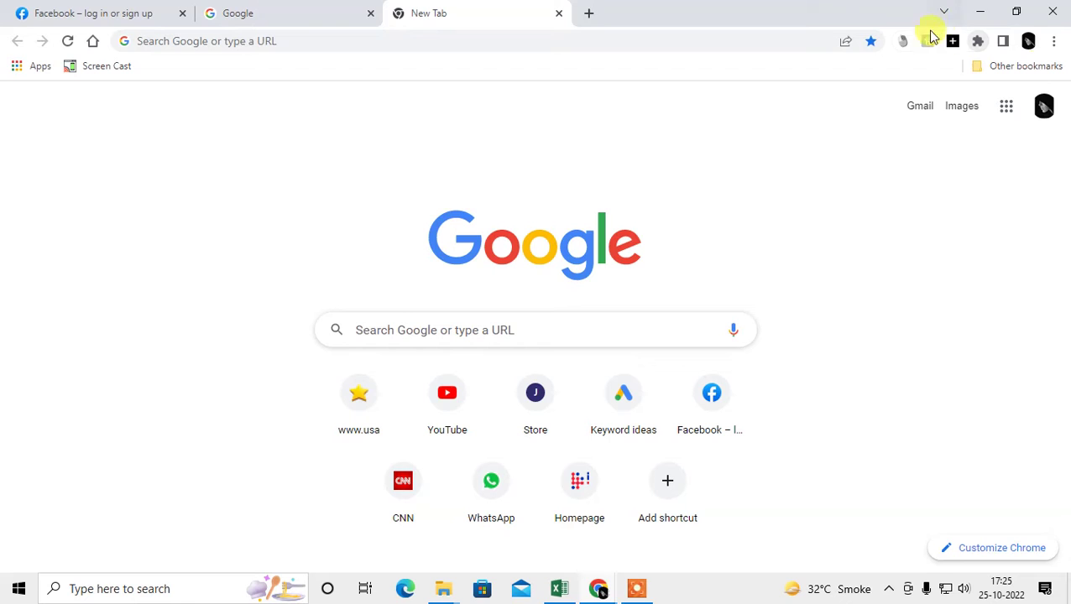
{"action": "left_click", "coordinate": [977, 41]}
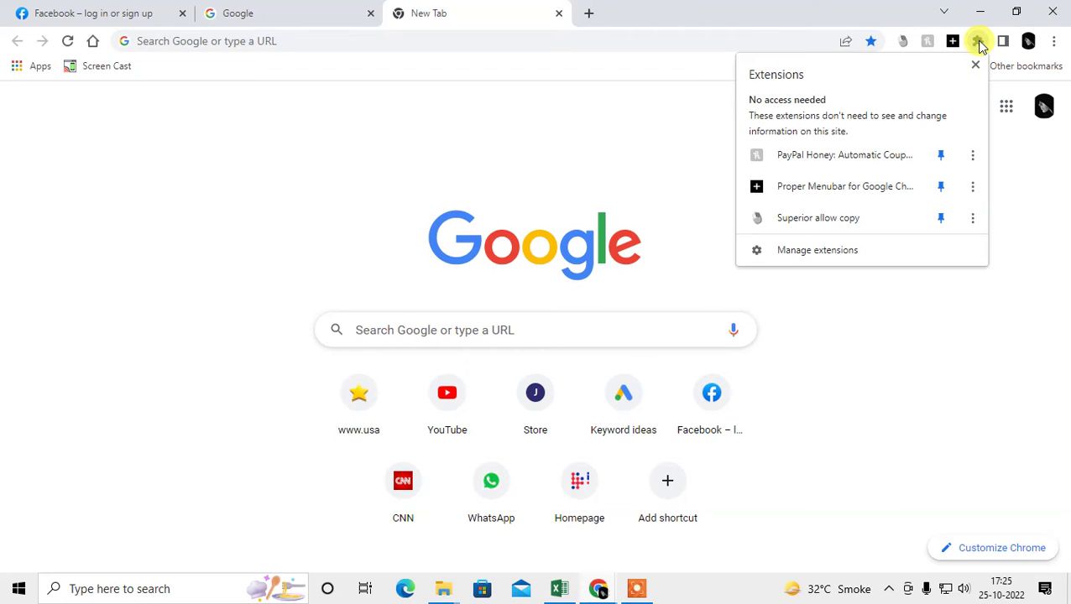
{"action": "left_click", "coordinate": [941, 156]}
{"action": "left_click", "coordinate": [941, 156]}
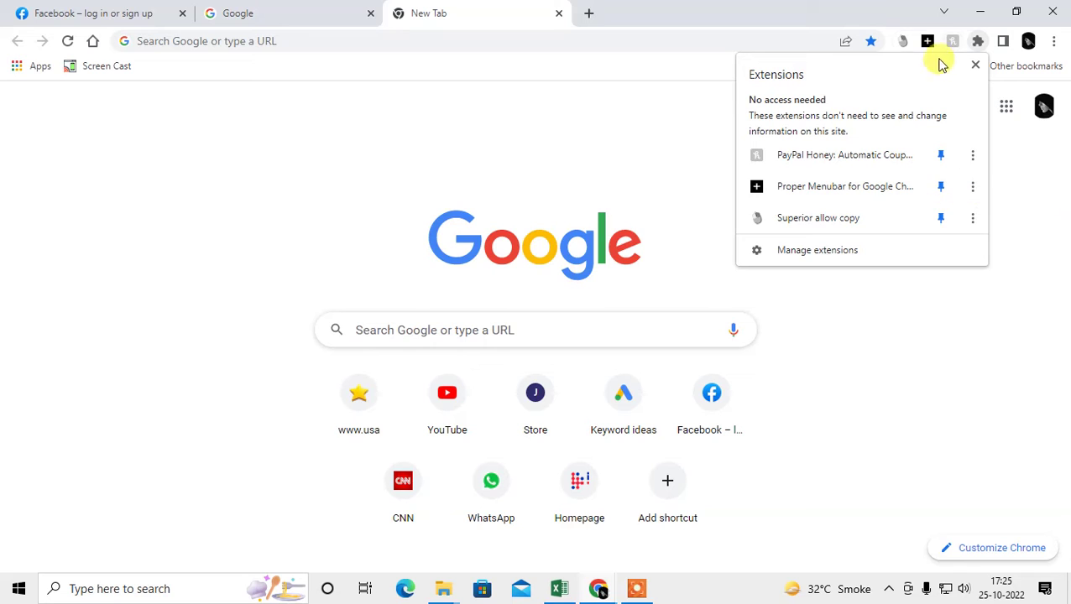
{"action": "left_click", "coordinate": [528, 141]}
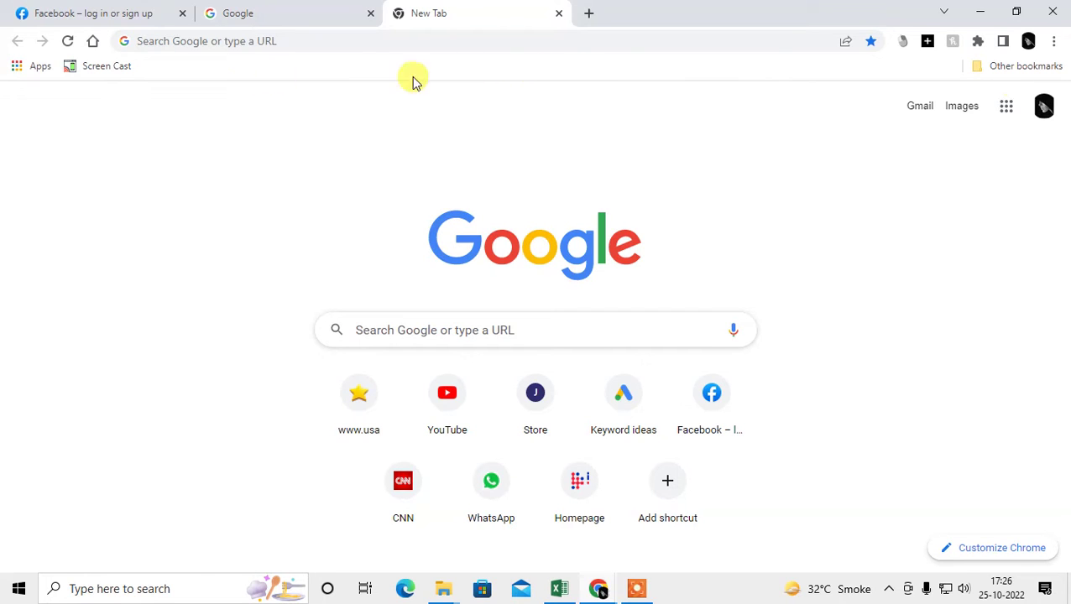
In Appearance settings, toggle Show home button and Show bookmarks bar off and back on
{"action": "left_click", "coordinate": [1053, 42]}
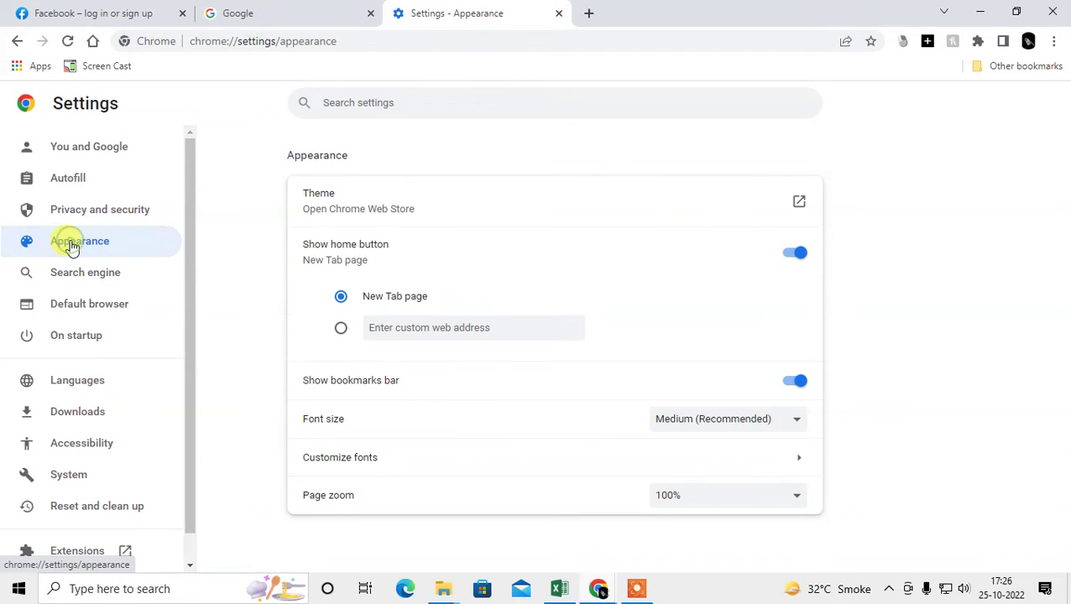
{"action": "left_click", "coordinate": [802, 258]}
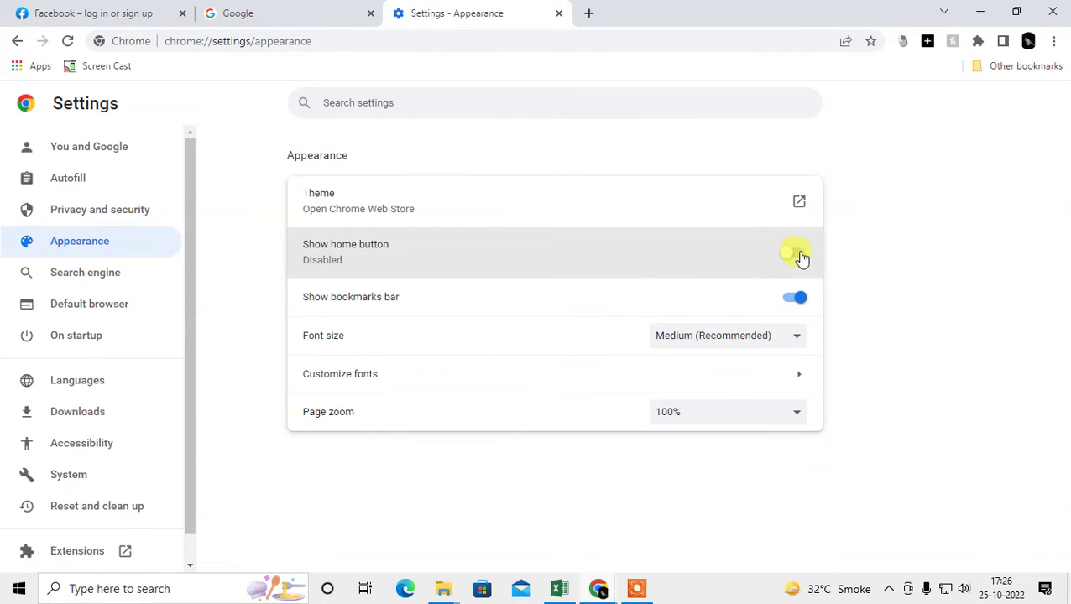
{"action": "left_click", "coordinate": [808, 262]}
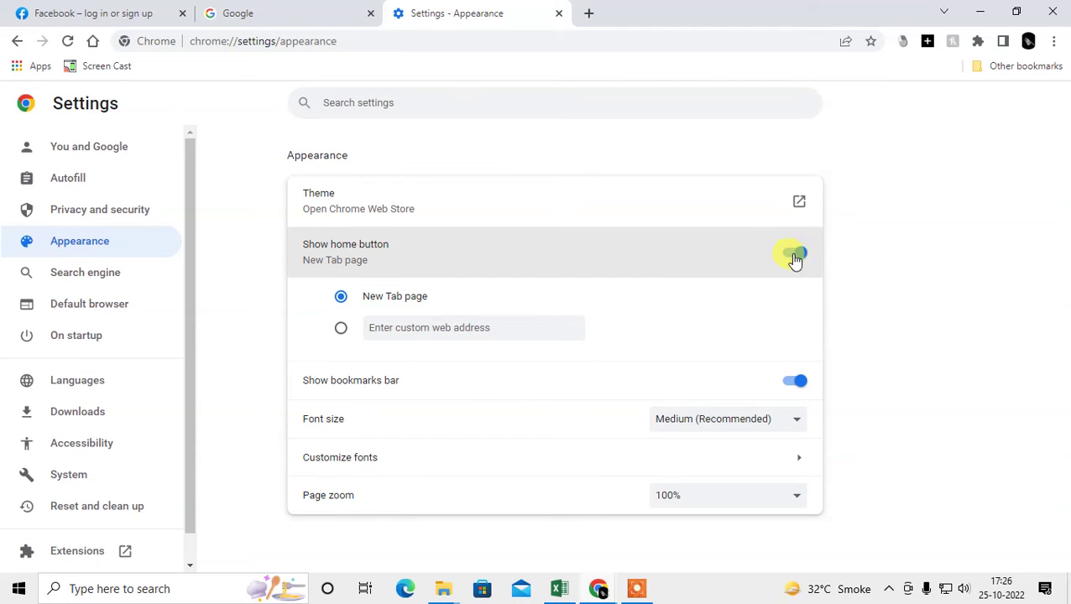
{"action": "left_click", "coordinate": [797, 260]}
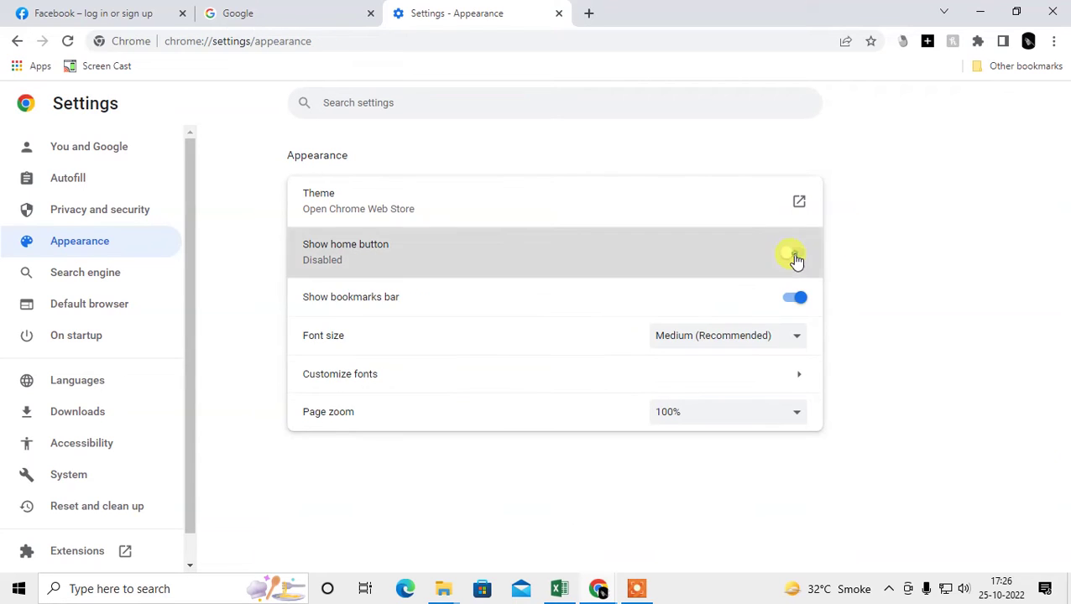
{"action": "left_click", "coordinate": [794, 260]}
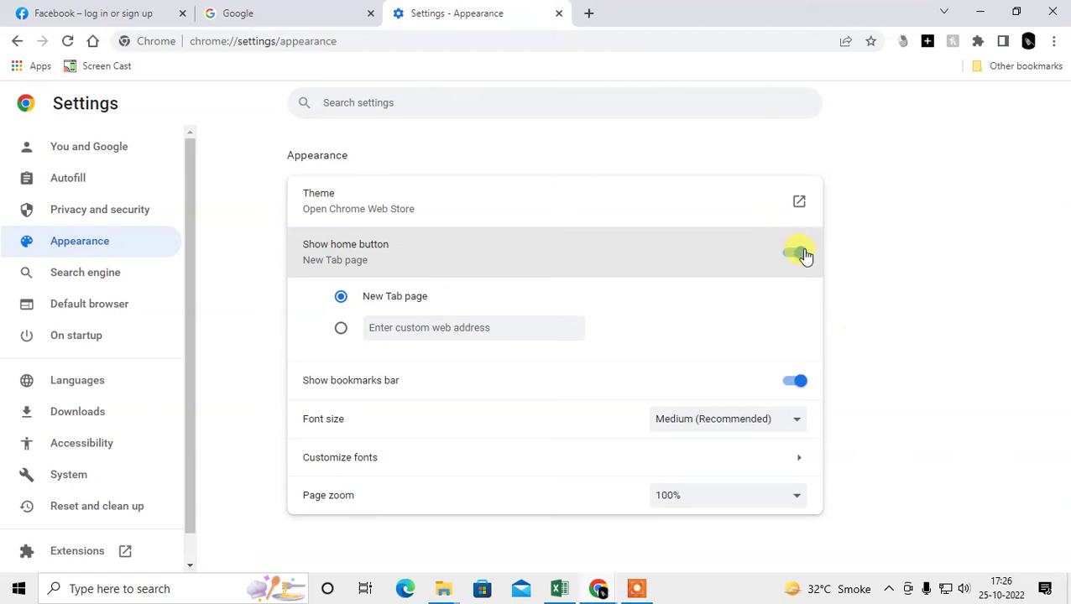
{"action": "left_click", "coordinate": [801, 255]}
{"action": "left_click", "coordinate": [798, 256]}
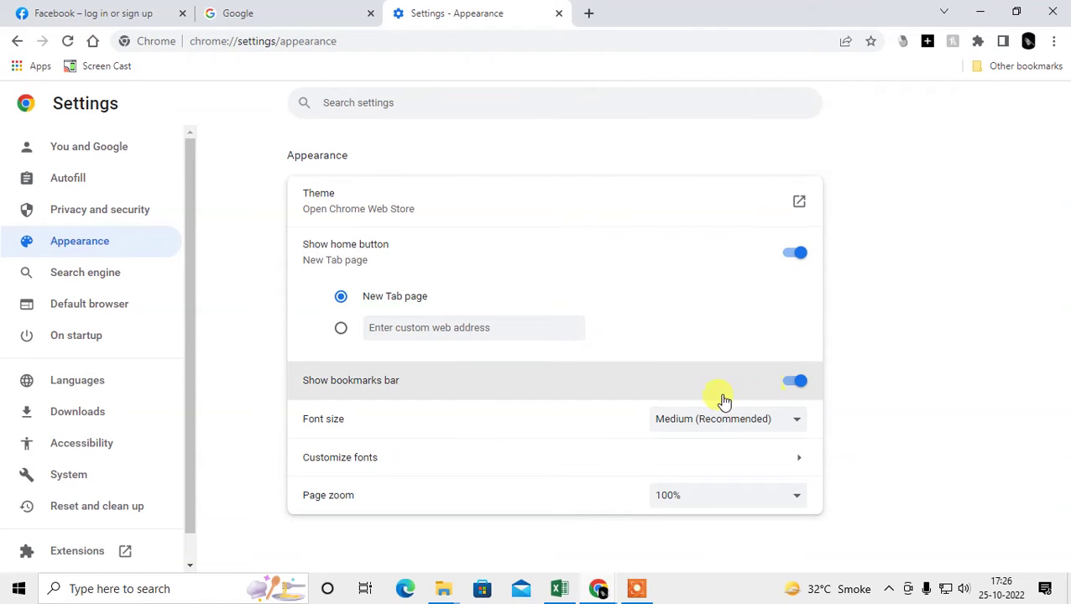
{"action": "left_click", "coordinate": [796, 384]}
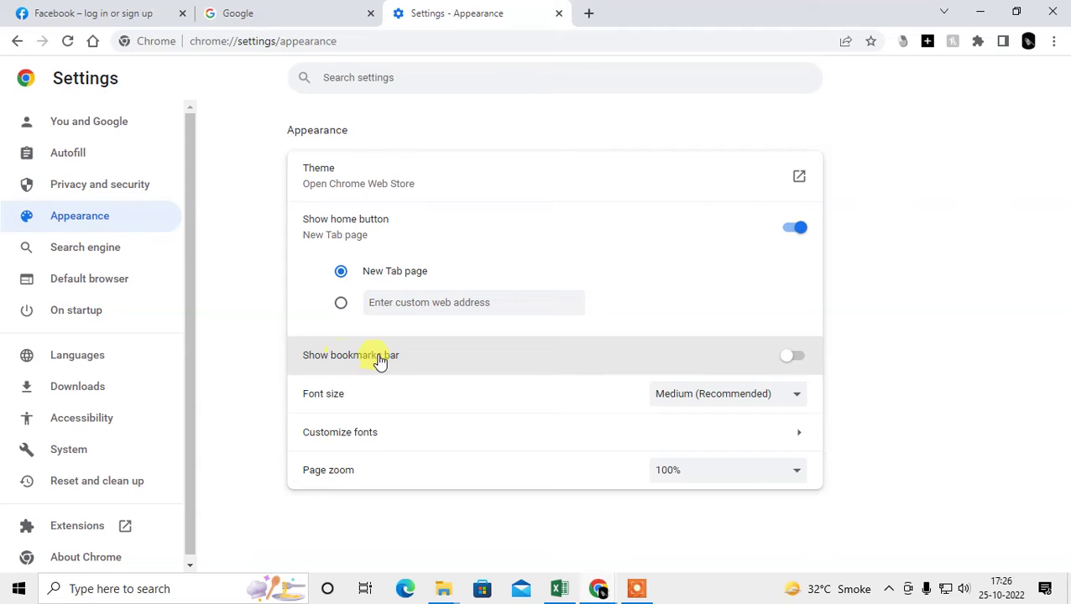
{"action": "left_click", "coordinate": [791, 359]}
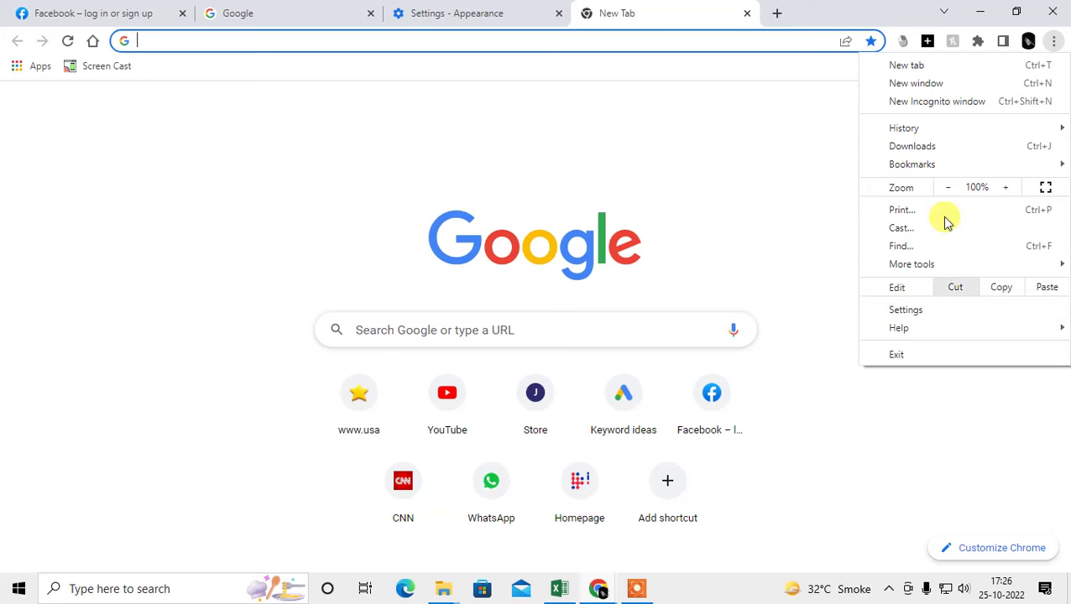
Open About Chrome and highlight the up-to-date status for version 106.0.5249.119
{"action": "left_click", "coordinate": [764, 120]}
{"action": "left_click", "coordinate": [1056, 42]}
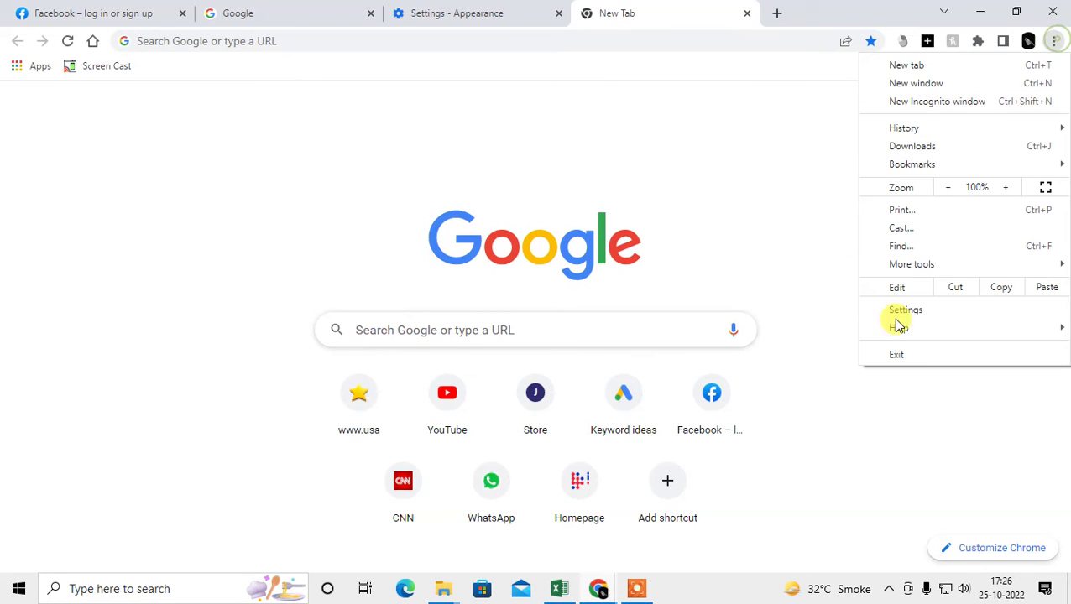
{"action": "mouse_move", "coordinate": [953, 334]}
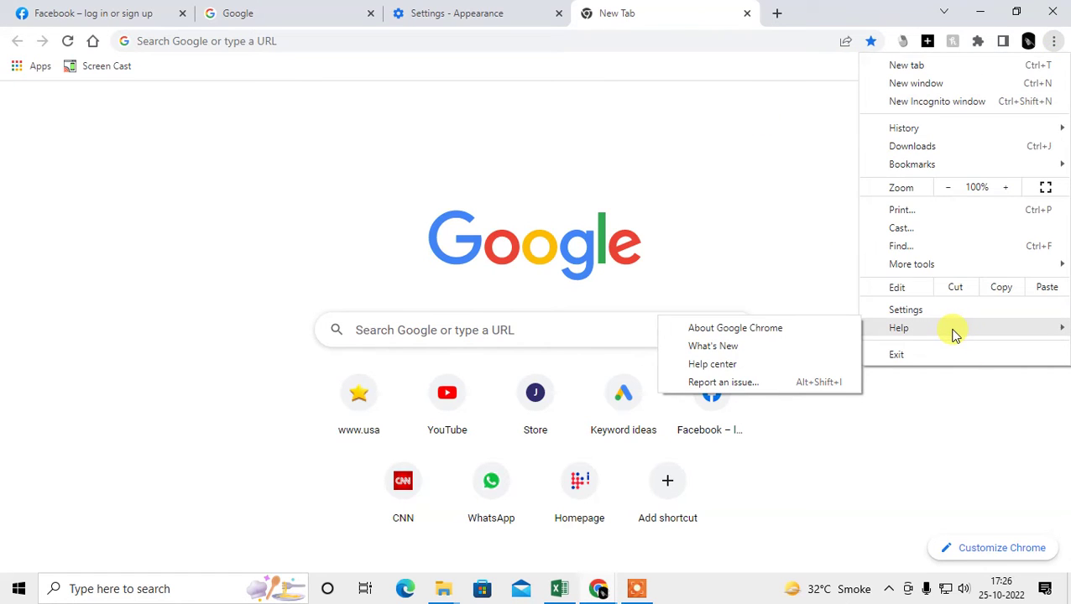
{"action": "left_click", "coordinate": [737, 333]}
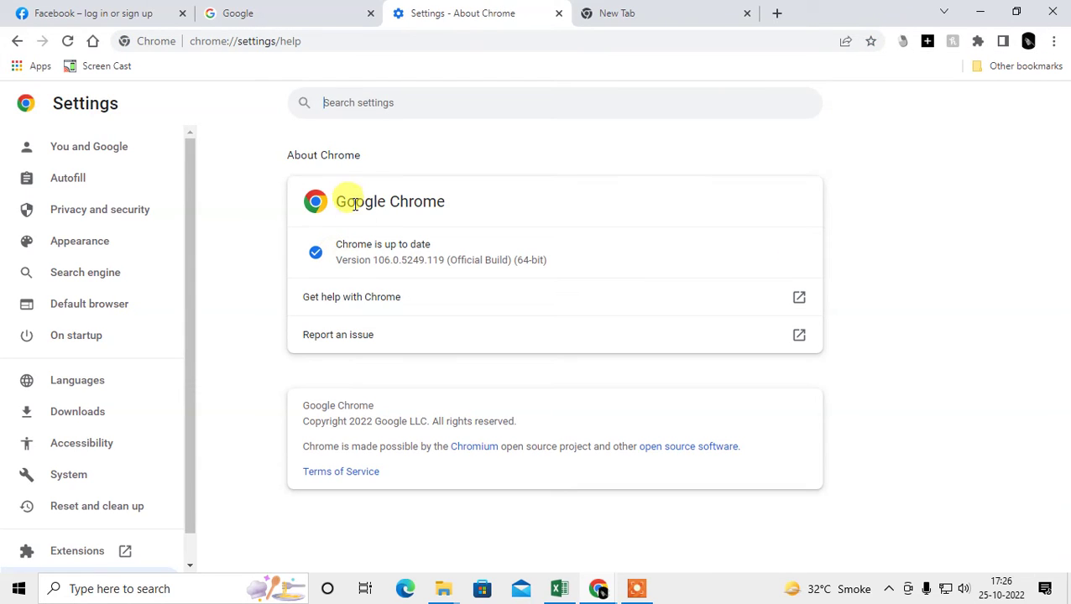
{"action": "left_click_drag", "start_coordinate": [342, 201], "coordinate": [478, 208]}
{"action": "left_click_drag", "start_coordinate": [336, 245], "coordinate": [408, 246]}
{"action": "left_click", "coordinate": [412, 247]}
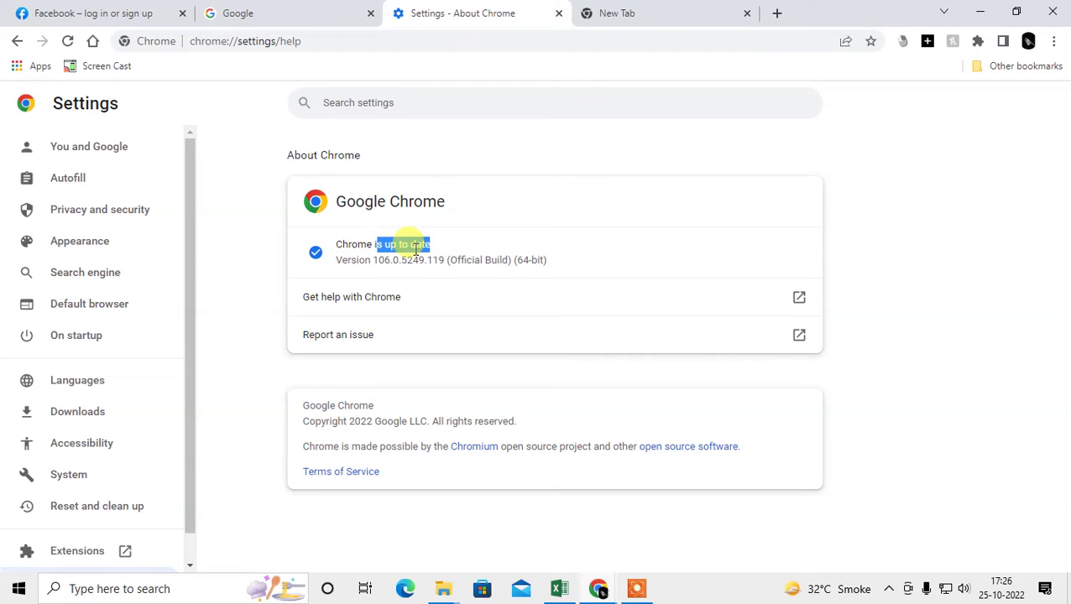
{"action": "left_click", "coordinate": [461, 262]}
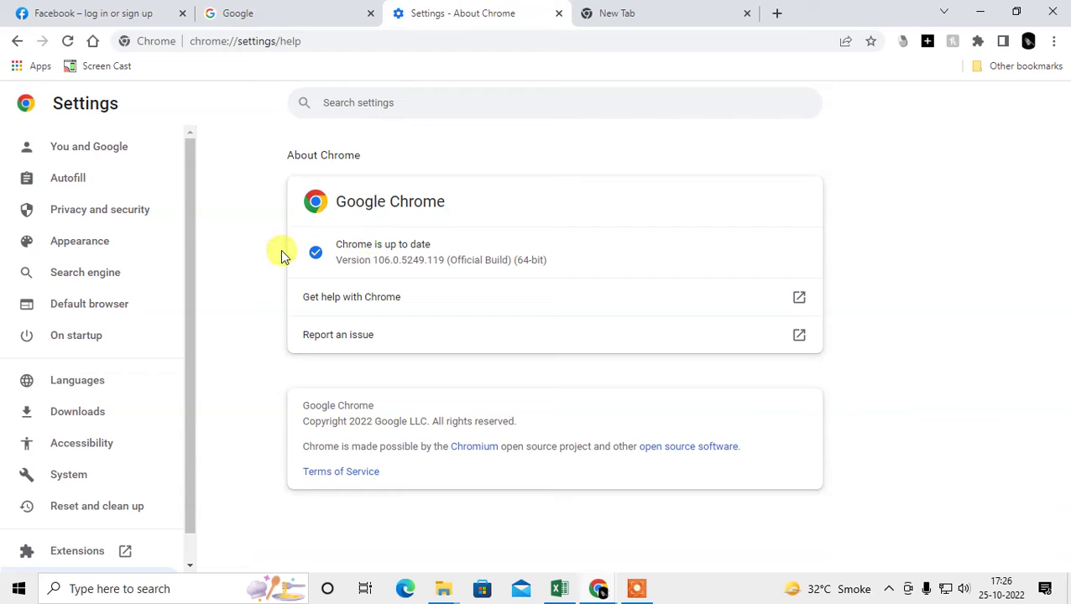
Close the extra New Tabs and return to the Facebook tab
{"action": "left_click", "coordinate": [668, 12]}
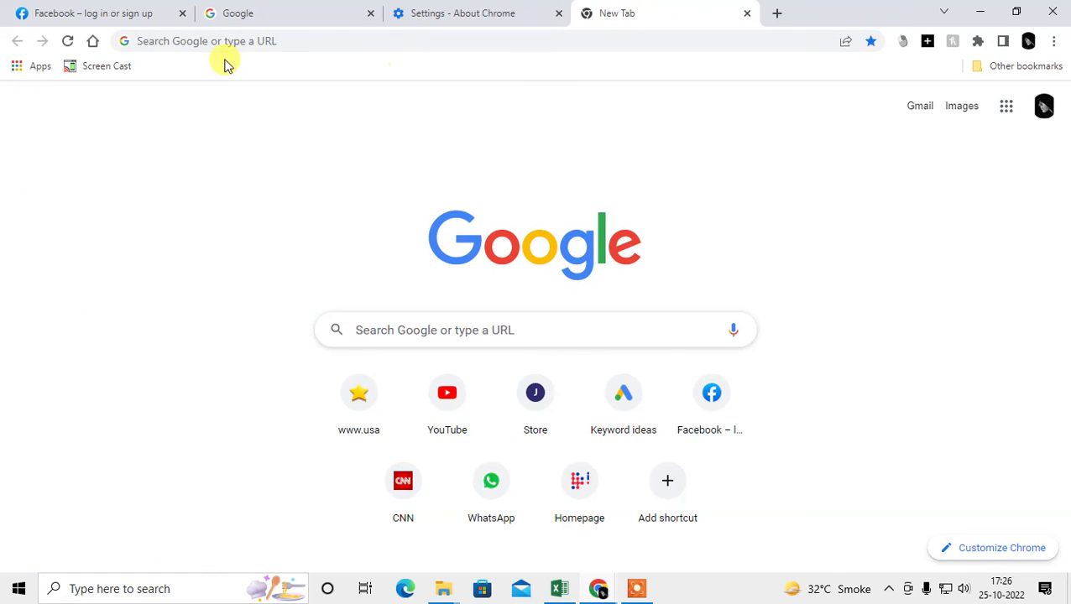
{"action": "left_click", "coordinate": [747, 13]}
{"action": "left_click", "coordinate": [587, 14]}
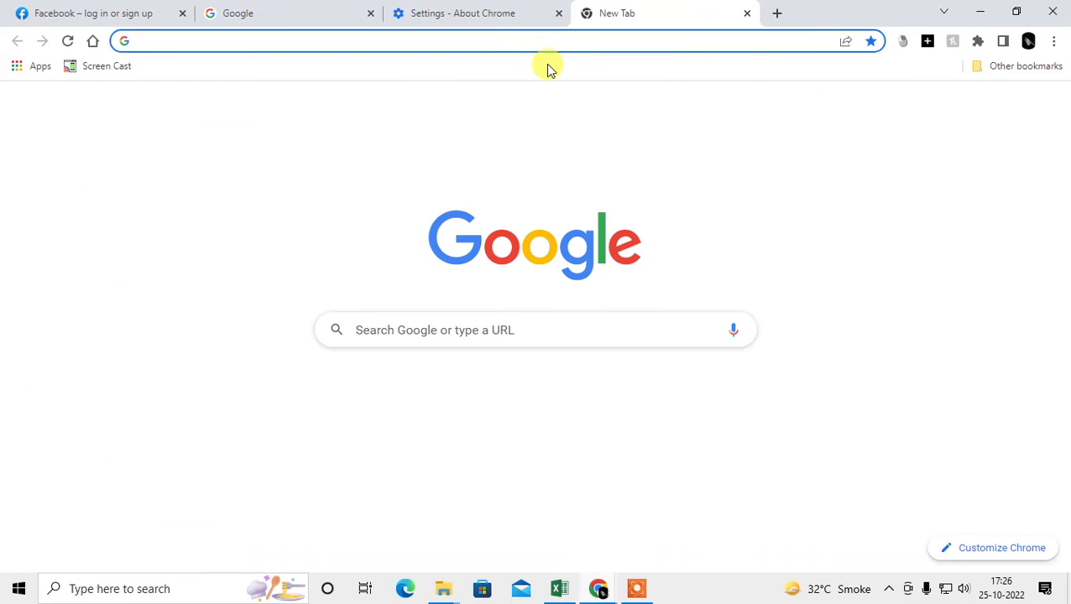
{"action": "left_click", "coordinate": [747, 13]}
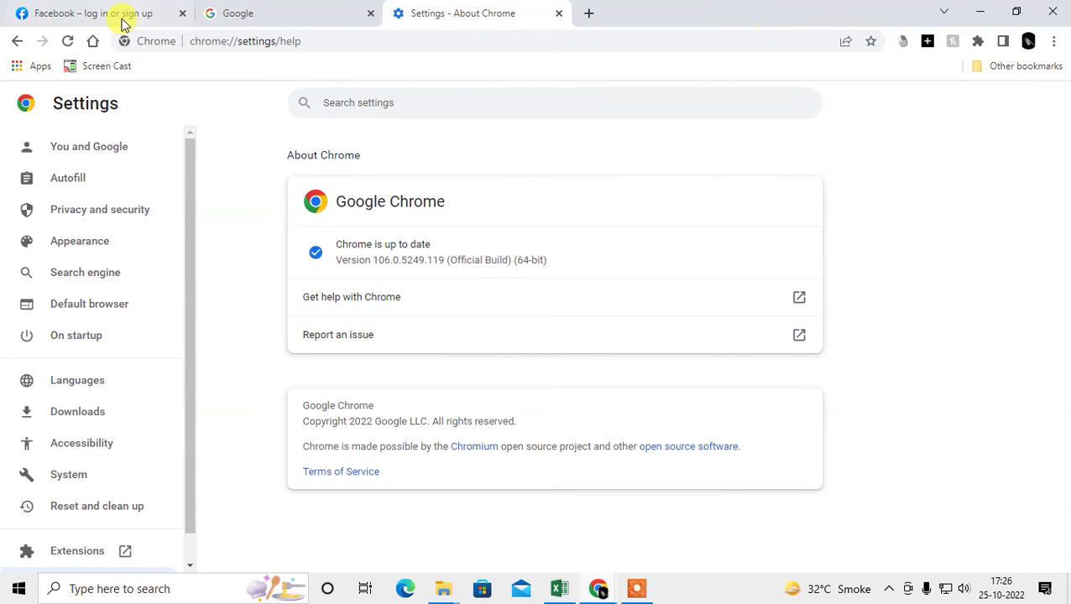
{"action": "left_click", "coordinate": [91, 15]}
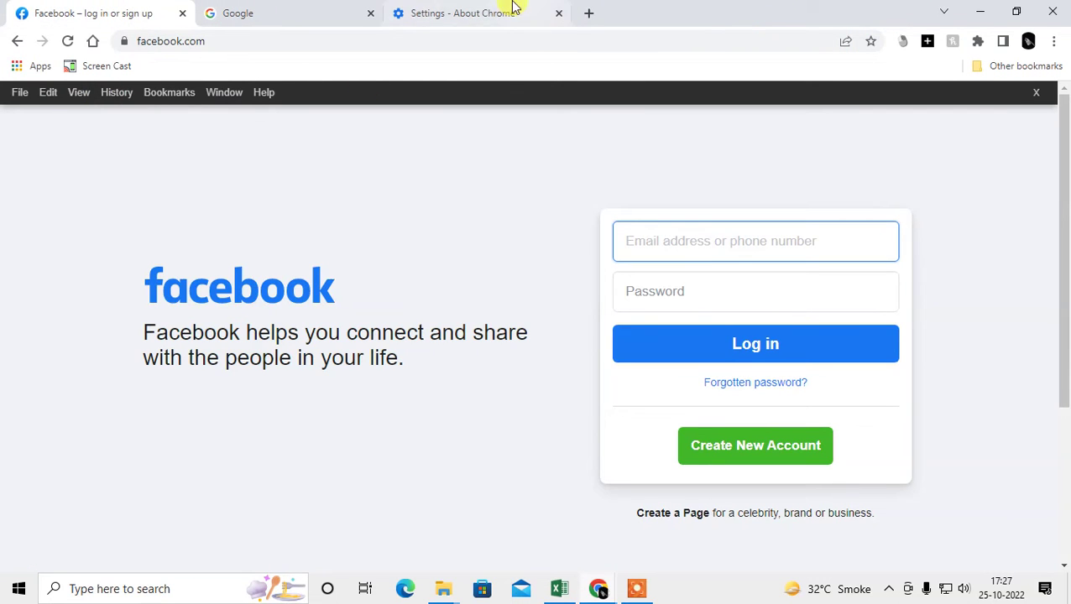
Go from Settings to the Extensions page and open its navigation sidebar
{"action": "left_click", "coordinate": [453, 11]}
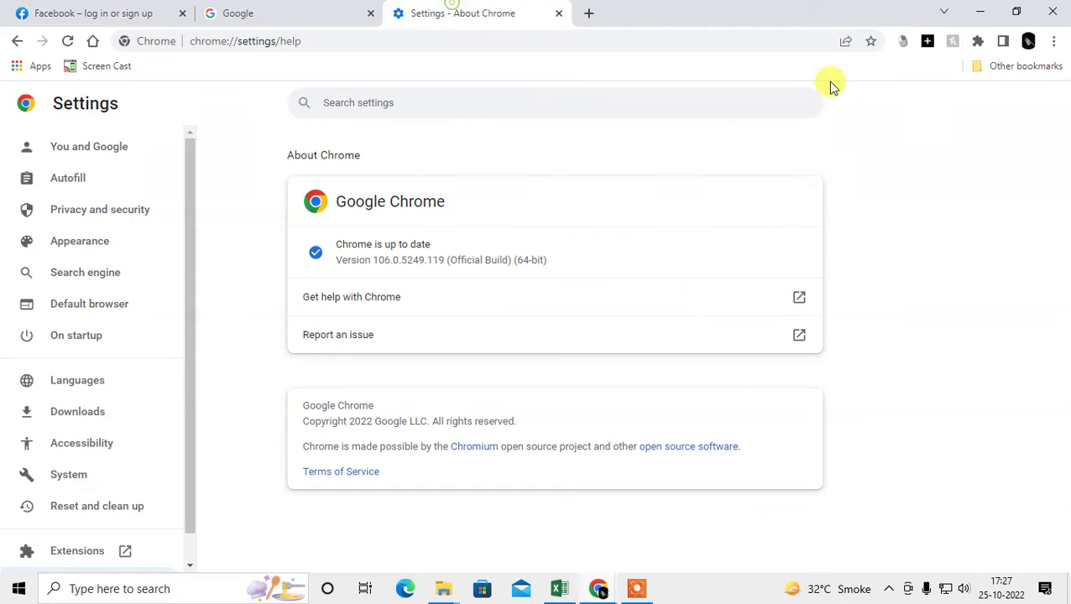
{"action": "left_click", "coordinate": [1053, 41]}
{"action": "left_click", "coordinate": [927, 313]}
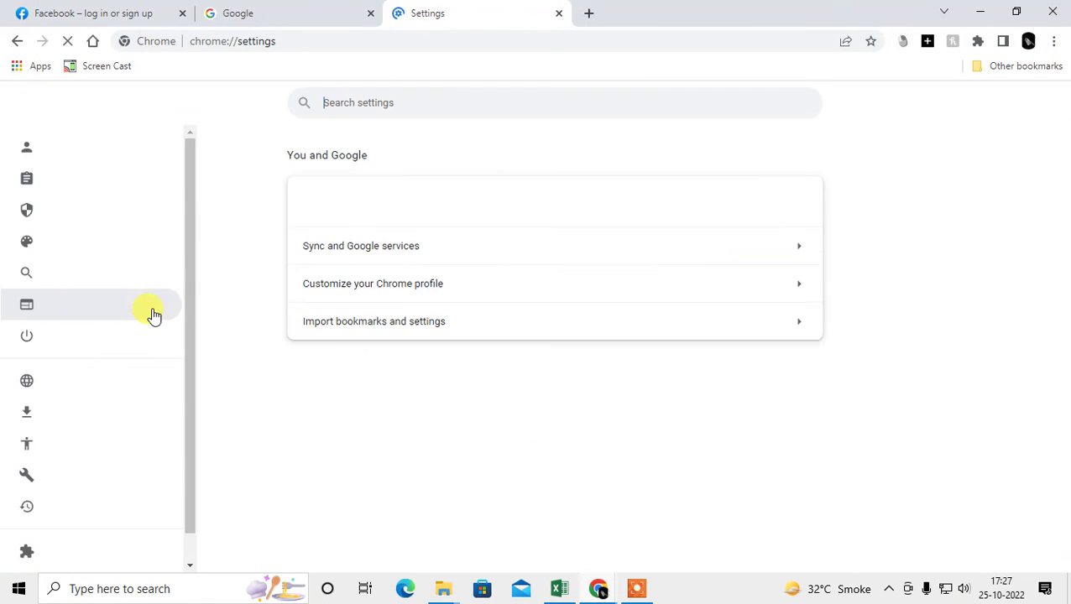
{"action": "scroll", "coordinate": [100, 408], "scroll_direction": "down", "scroll_amount": 1}
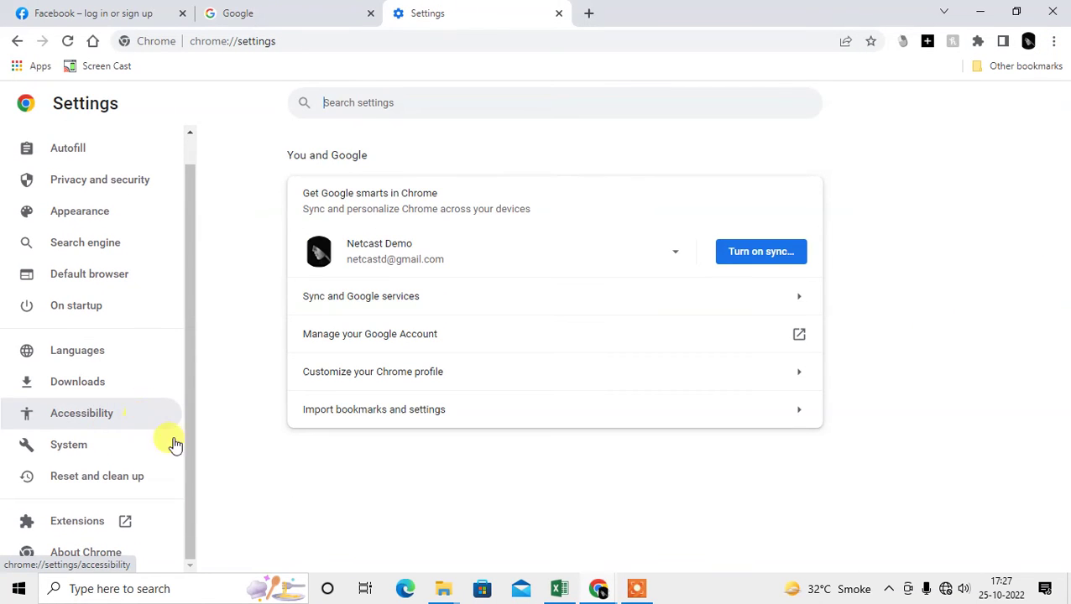
{"action": "left_click", "coordinate": [78, 525]}
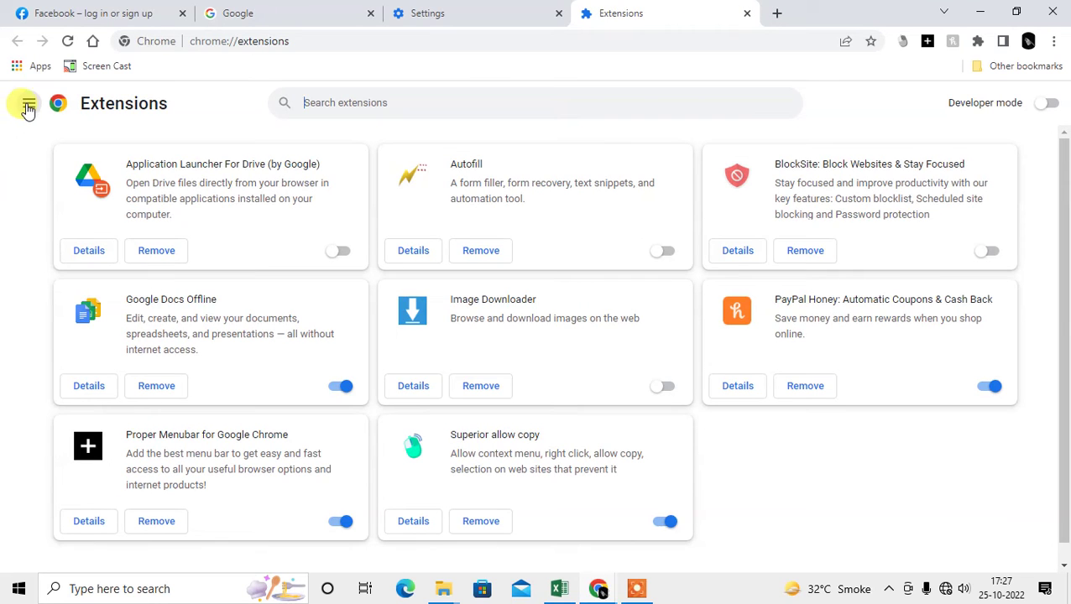
{"action": "left_click", "coordinate": [27, 105]}
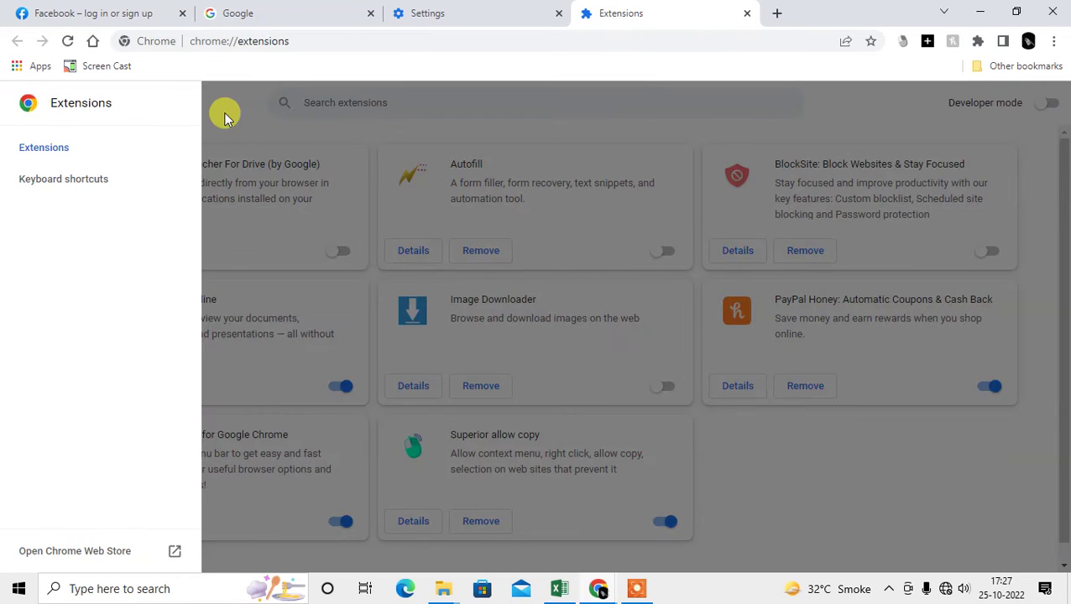
{"action": "left_click", "coordinate": [223, 112]}
Open the Chrome Web Store and search for menu for chrome
{"action": "left_click", "coordinate": [28, 105]}
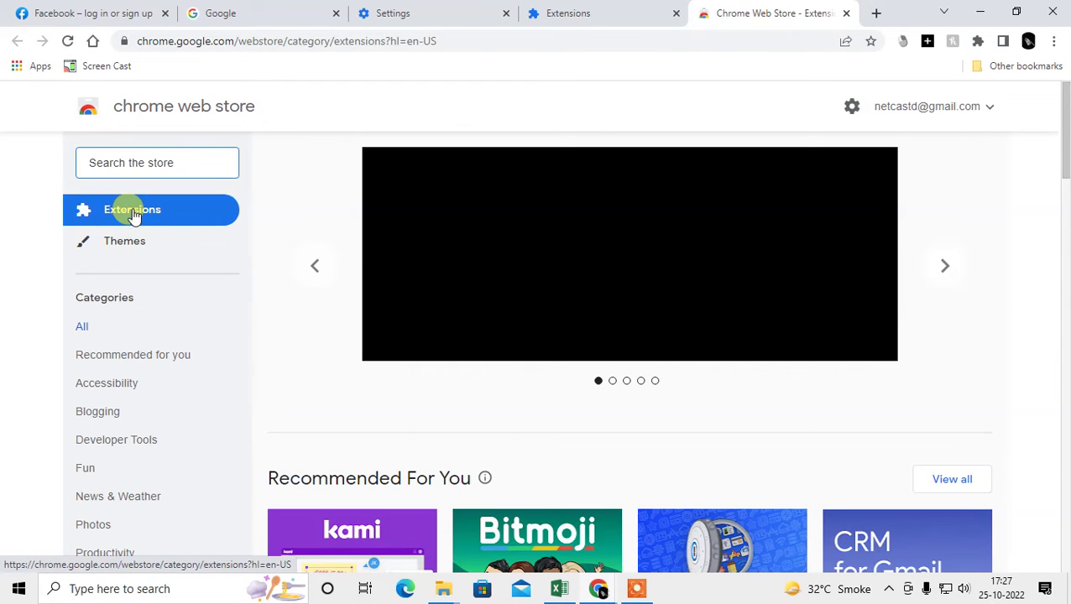
{"action": "left_click", "coordinate": [156, 161]}
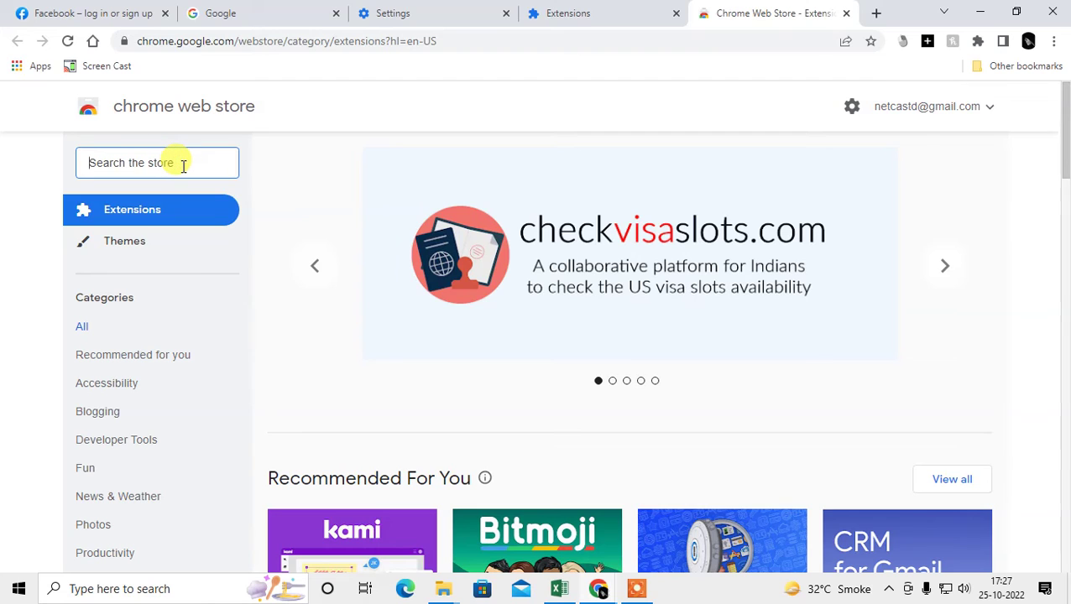
{"action": "type", "text": "menu fro ch"}
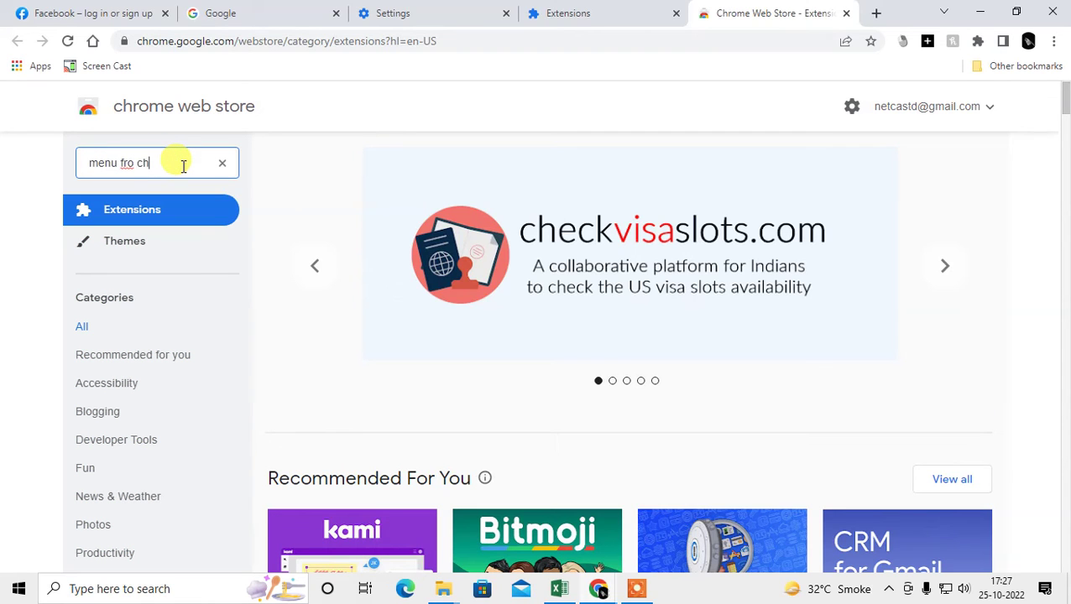
{"action": "key", "text": "BackSpace"}
{"action": "key", "text": "BackSpace"}
{"action": "type", "text": "or chrome"}
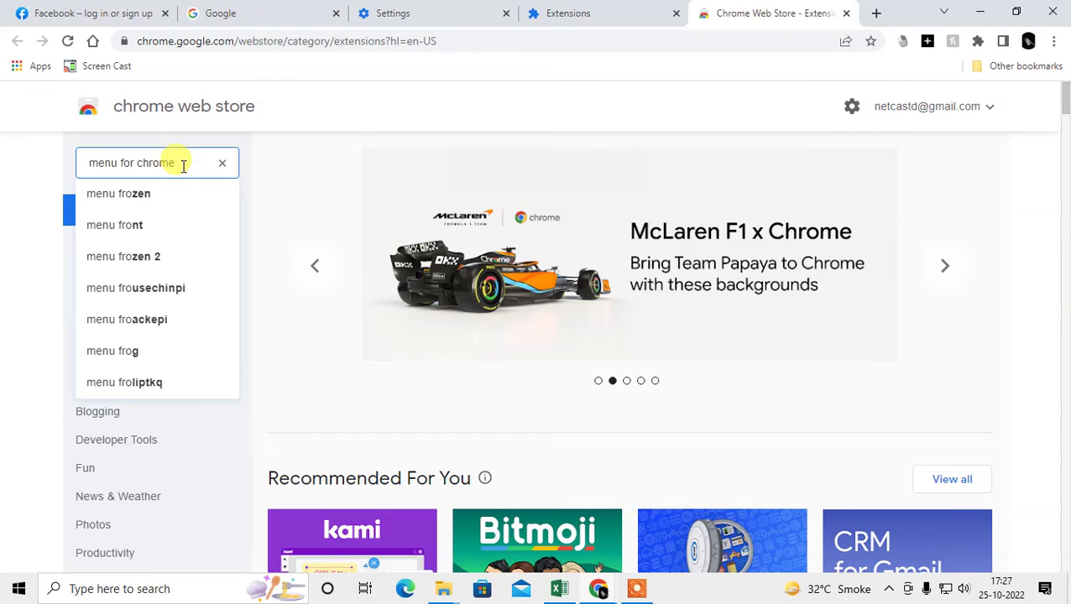
{"action": "key", "text": "Return"}
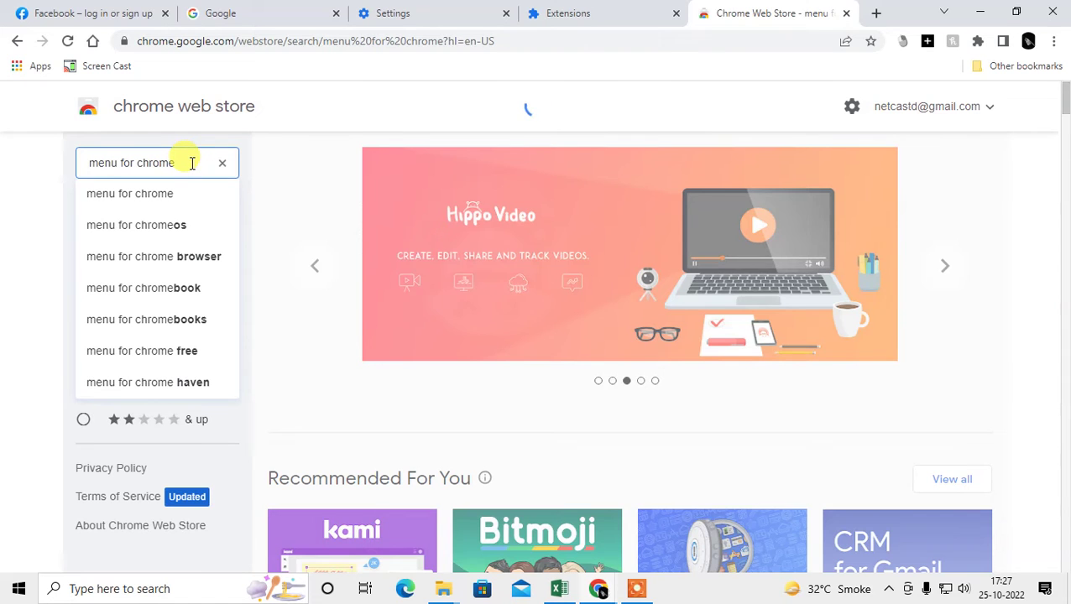
Refine the search to "menu bar chrome" and select the Proper Menubar for Google Chrome result
{"action": "scroll", "coordinate": [505, 303], "scroll_direction": "down", "scroll_amount": 2}
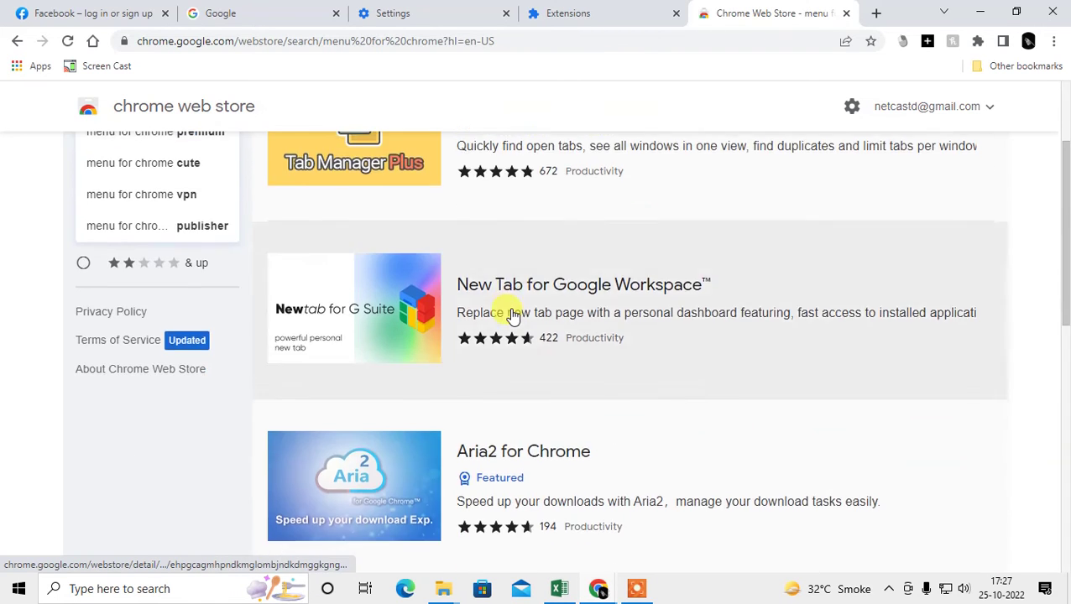
{"action": "scroll", "coordinate": [510, 312], "scroll_direction": "up", "scroll_amount": 2}
{"action": "scroll", "coordinate": [612, 330], "scroll_direction": "down", "scroll_amount": 5}
{"action": "scroll", "coordinate": [612, 330], "scroll_direction": "up", "scroll_amount": 3}
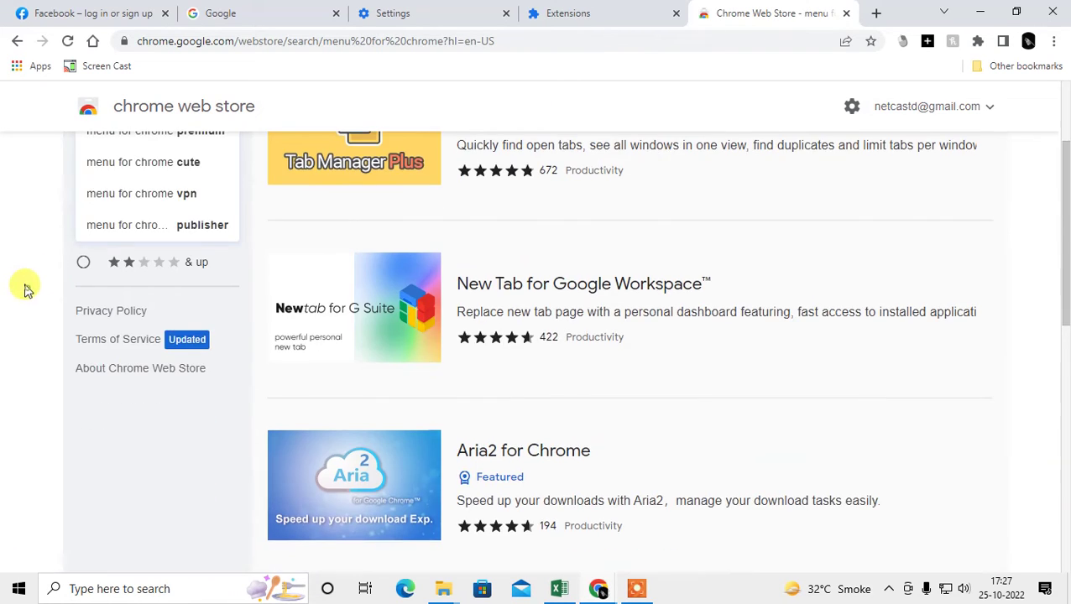
{"action": "scroll", "coordinate": [40, 280], "scroll_direction": "up", "scroll_amount": 2}
{"action": "left_click", "coordinate": [186, 159]}
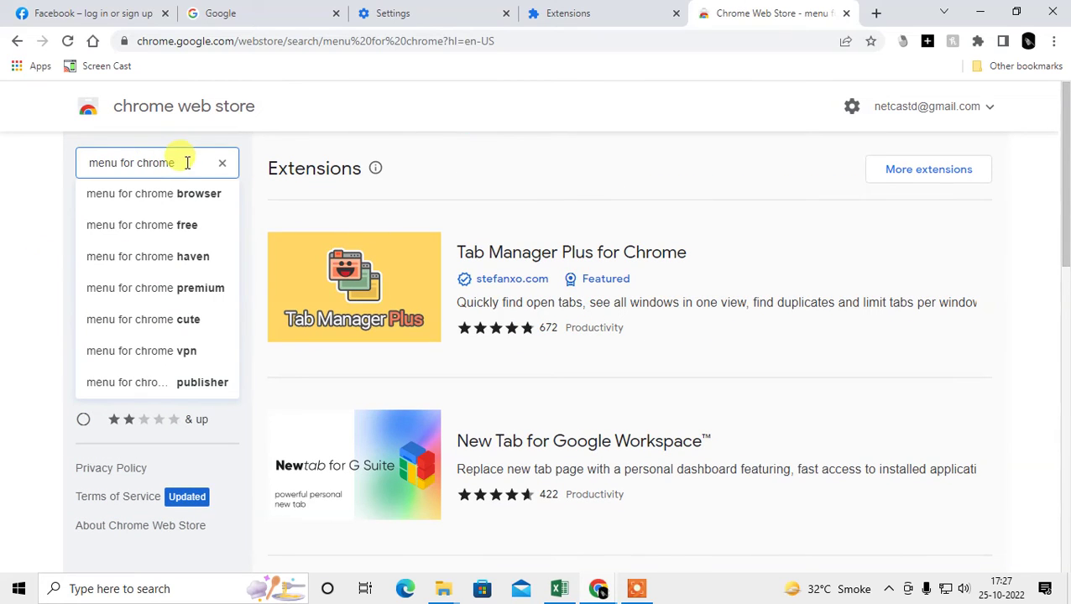
{"action": "left_click", "coordinate": [202, 194]}
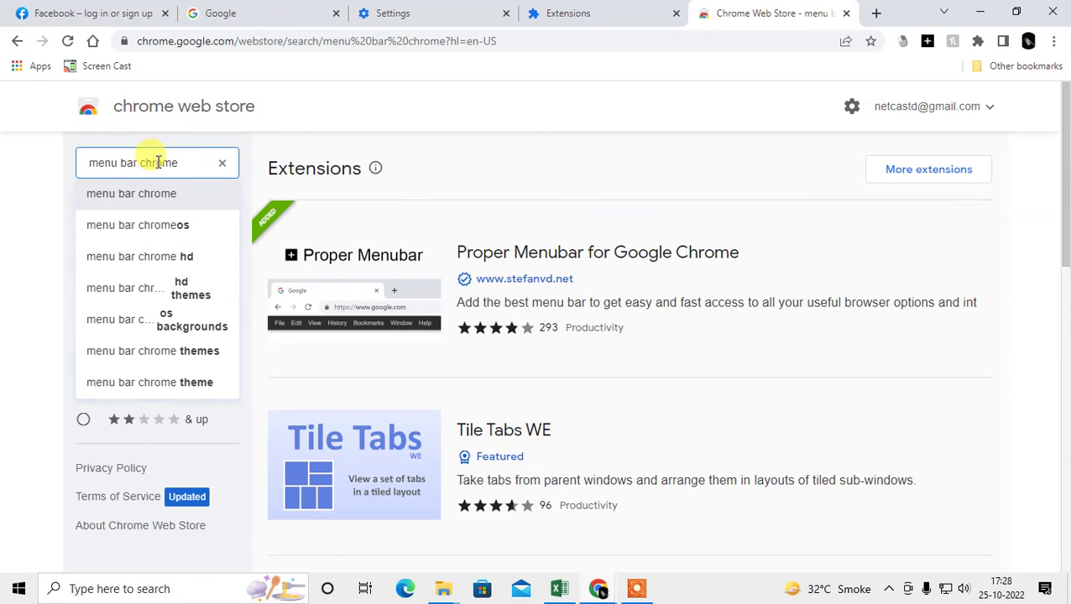
{"action": "left_click", "coordinate": [466, 144]}
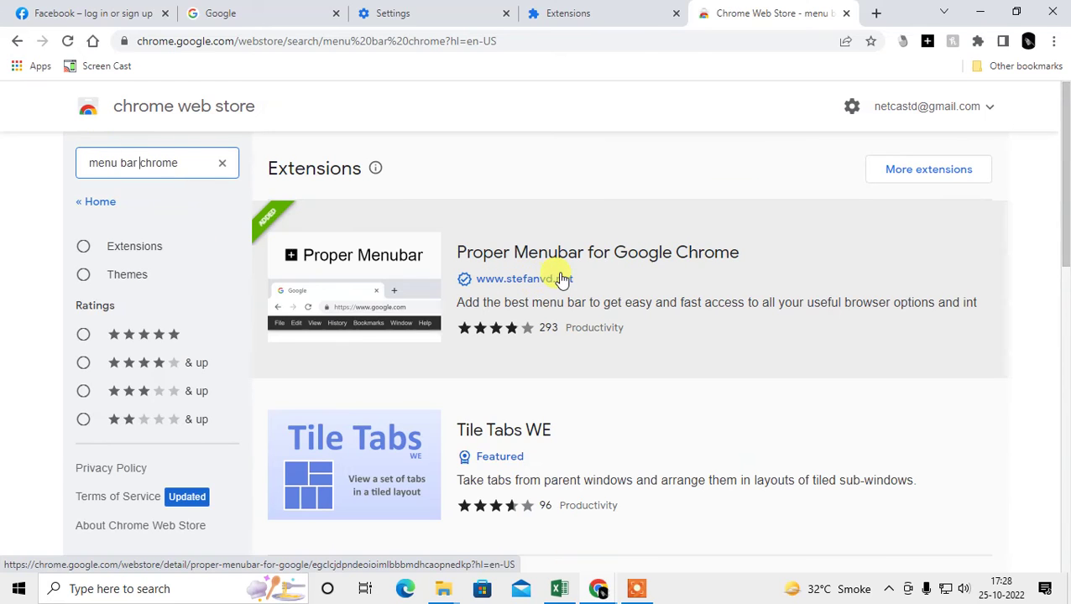
{"action": "left_click", "coordinate": [562, 279]}
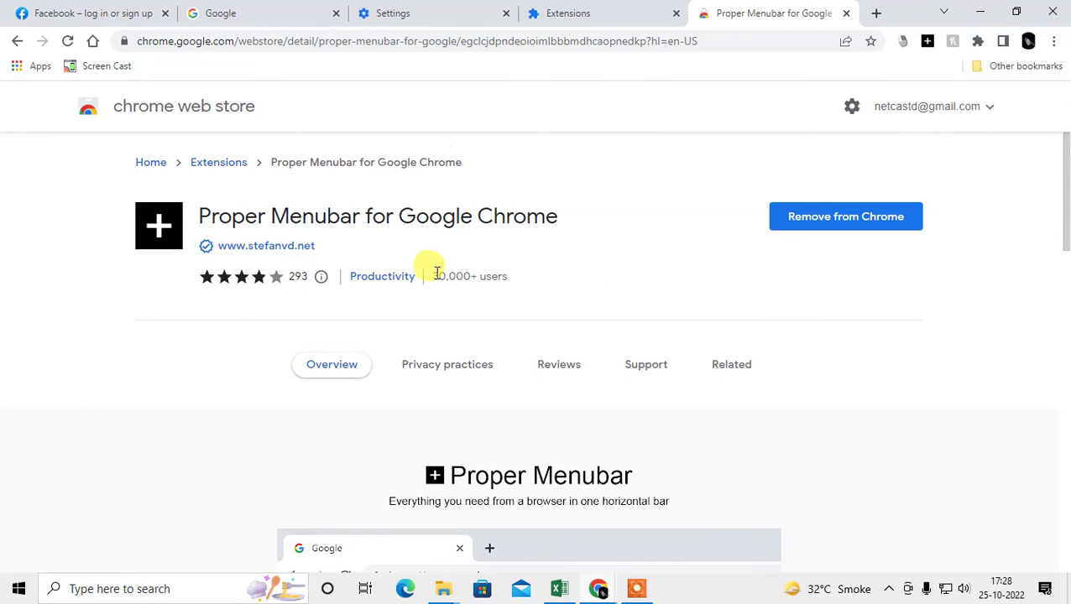
Open the Proper Menubar for Google Chrome store page
{"action": "double_click", "coordinate": [453, 276]}
{"action": "left_click", "coordinate": [676, 265]}
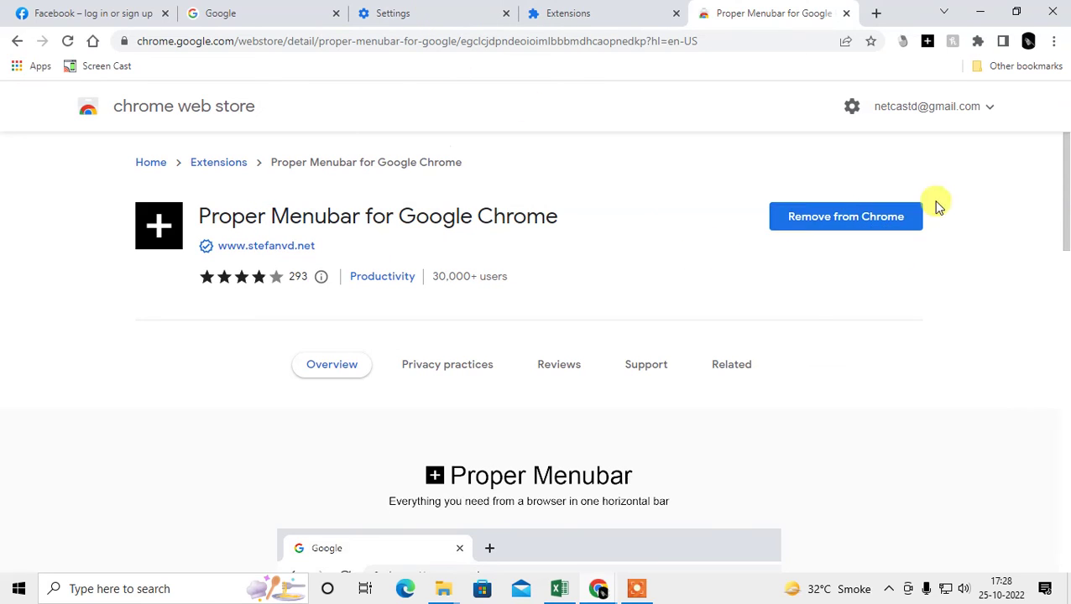
{"action": "left_click", "coordinate": [781, 216]}
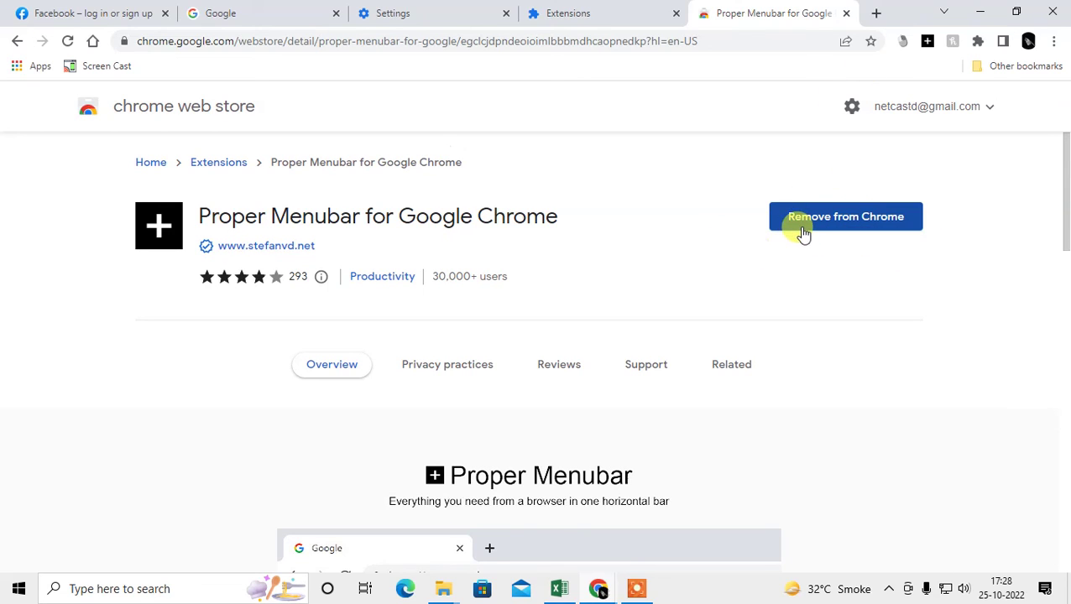
Pin Proper Menubar for Google Chrome to the toolbar from the Extensions list
{"action": "left_click", "coordinate": [977, 44]}
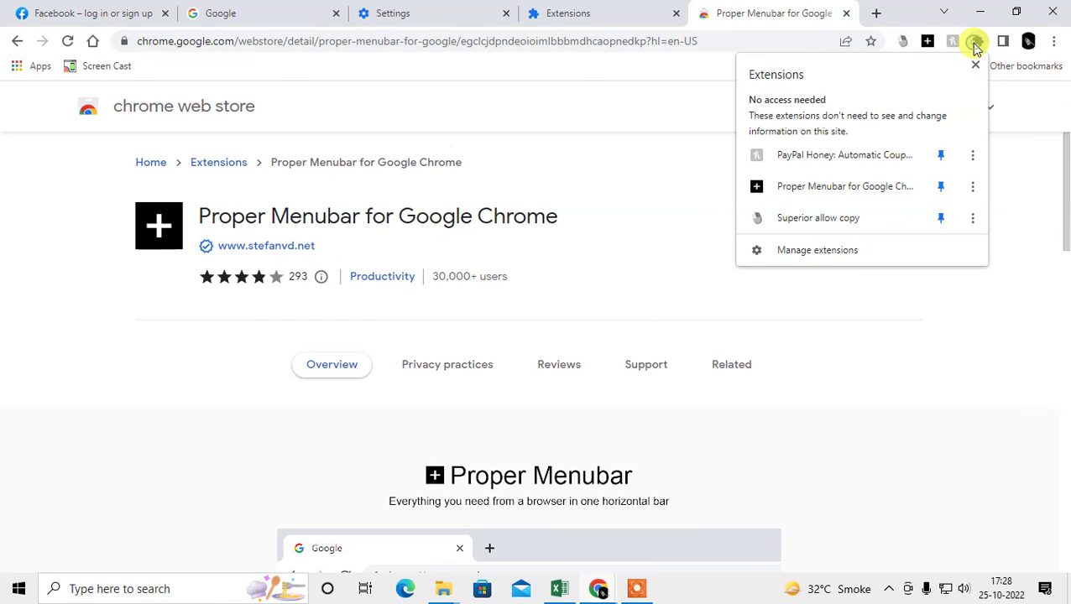
{"action": "left_click", "coordinate": [942, 188]}
{"action": "left_click", "coordinate": [552, 193]}
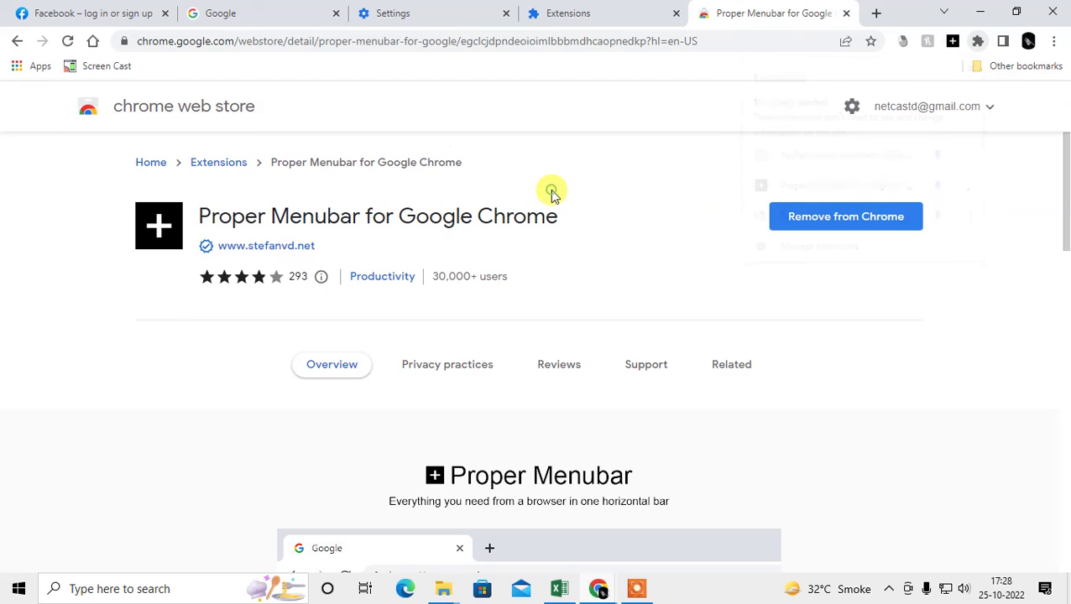
On the Facebook tab, browse the Proper Menubar's History, Help, Bookmarks and View menus
{"action": "left_click", "coordinate": [55, 8]}
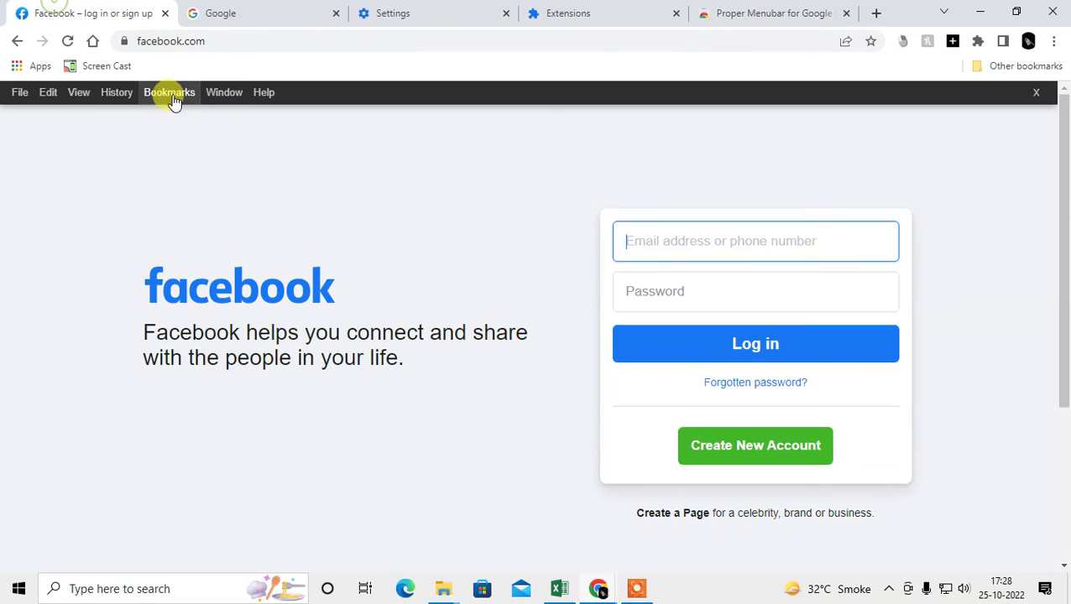
{"action": "left_click", "coordinate": [116, 92]}
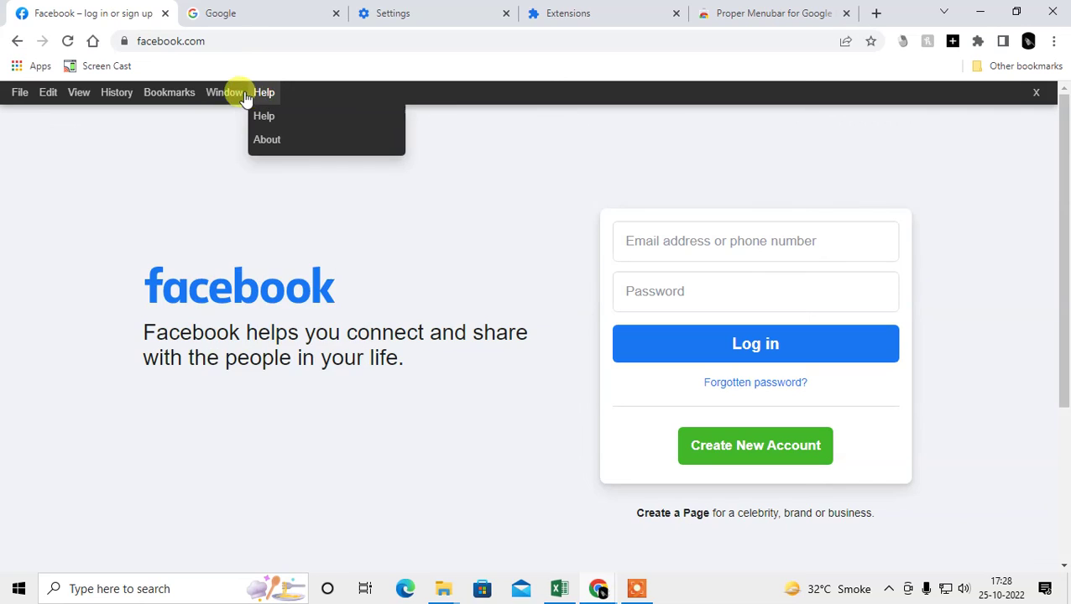
{"action": "mouse_move", "coordinate": [150, 102]}
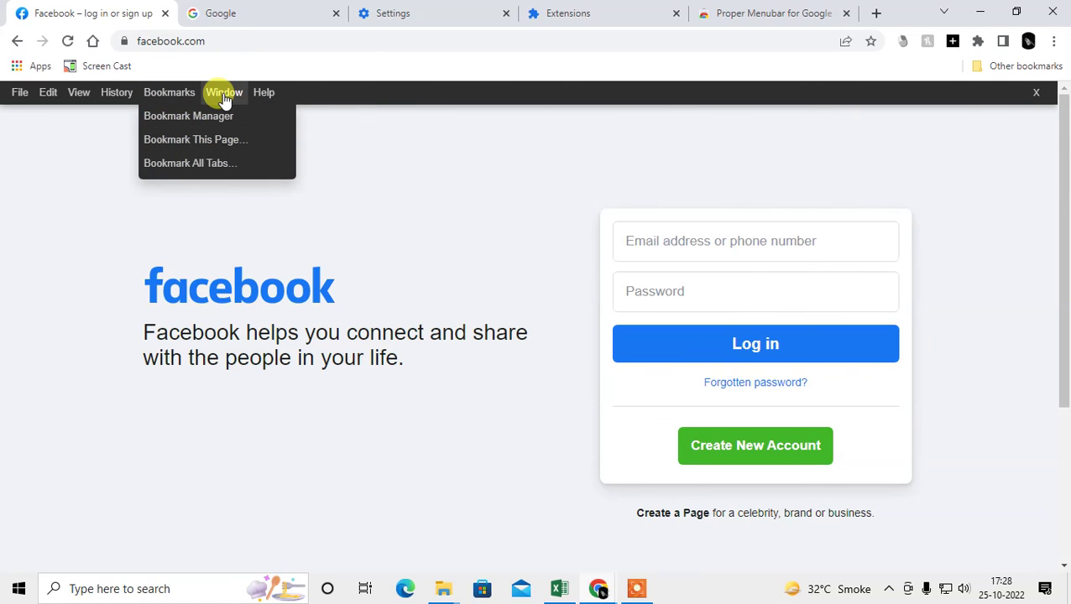
{"action": "mouse_move", "coordinate": [230, 92]}
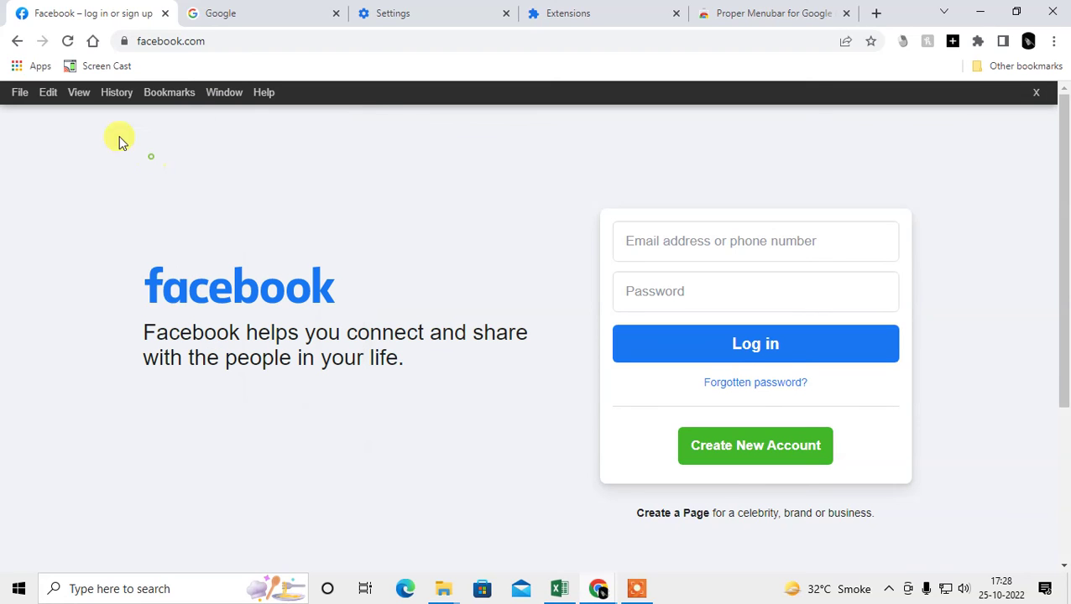
{"action": "mouse_move", "coordinate": [81, 98]}
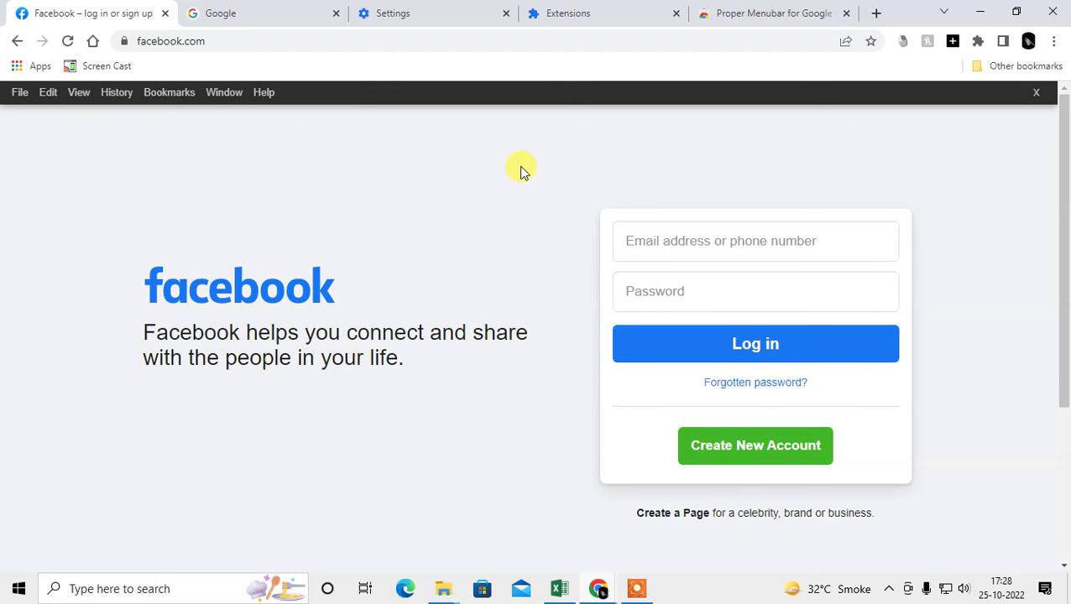